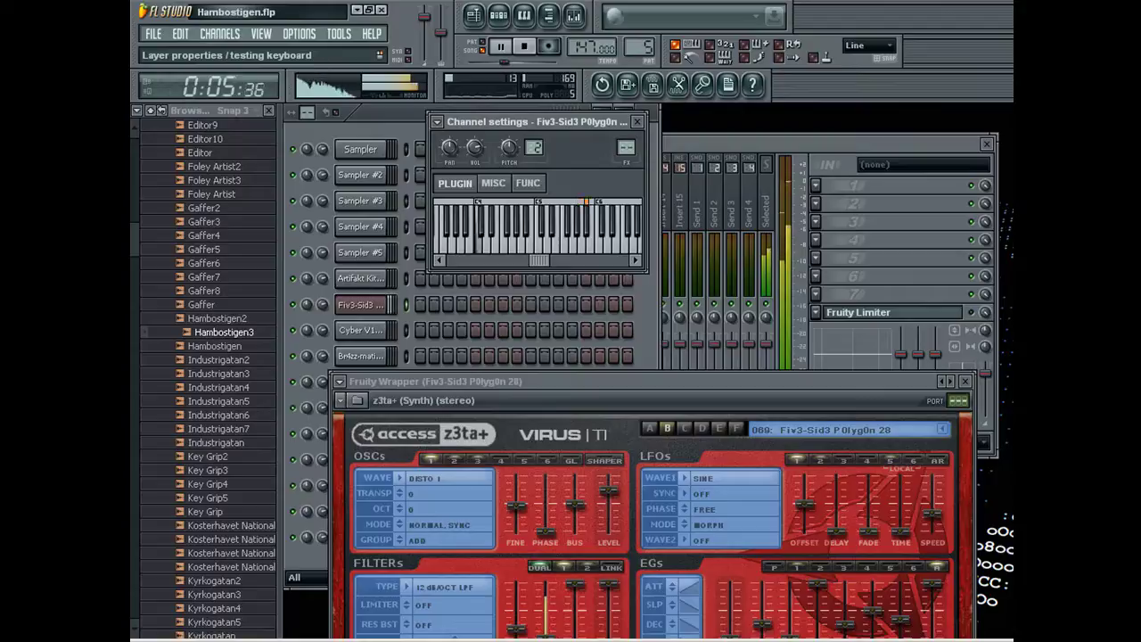
Record a melody on the Fiv3-Sid3 P0lyg0n 28 channel in pattern 5, with recording switched off at the end
{"action": "key", "text": "space"}
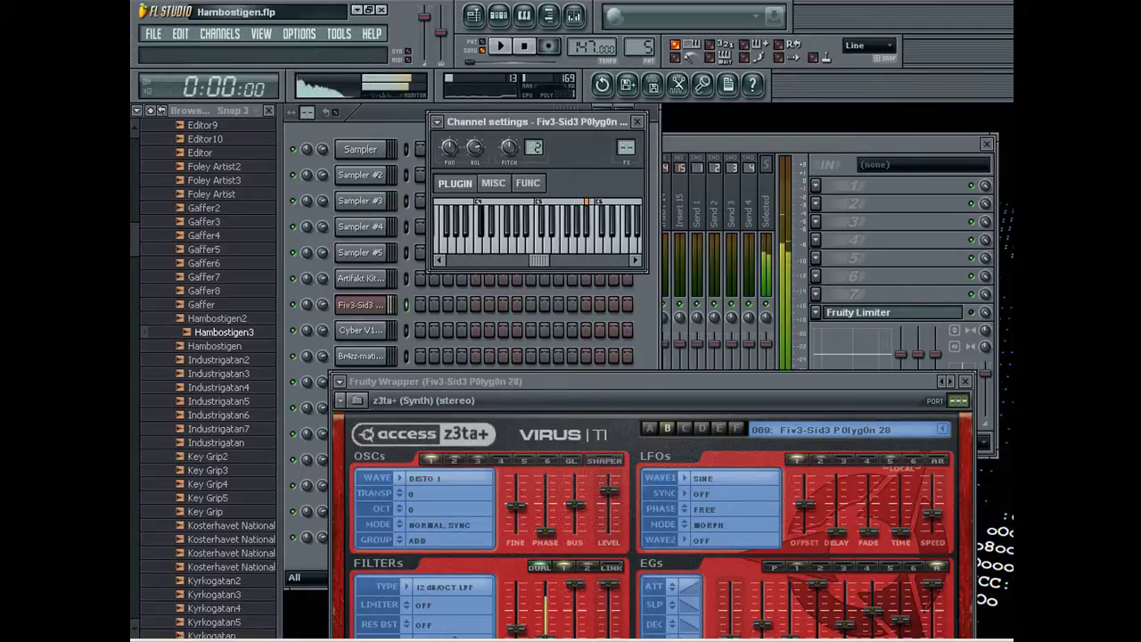
{"action": "left_click", "coordinate": [383, 124]}
{"action": "left_click", "coordinate": [548, 47]}
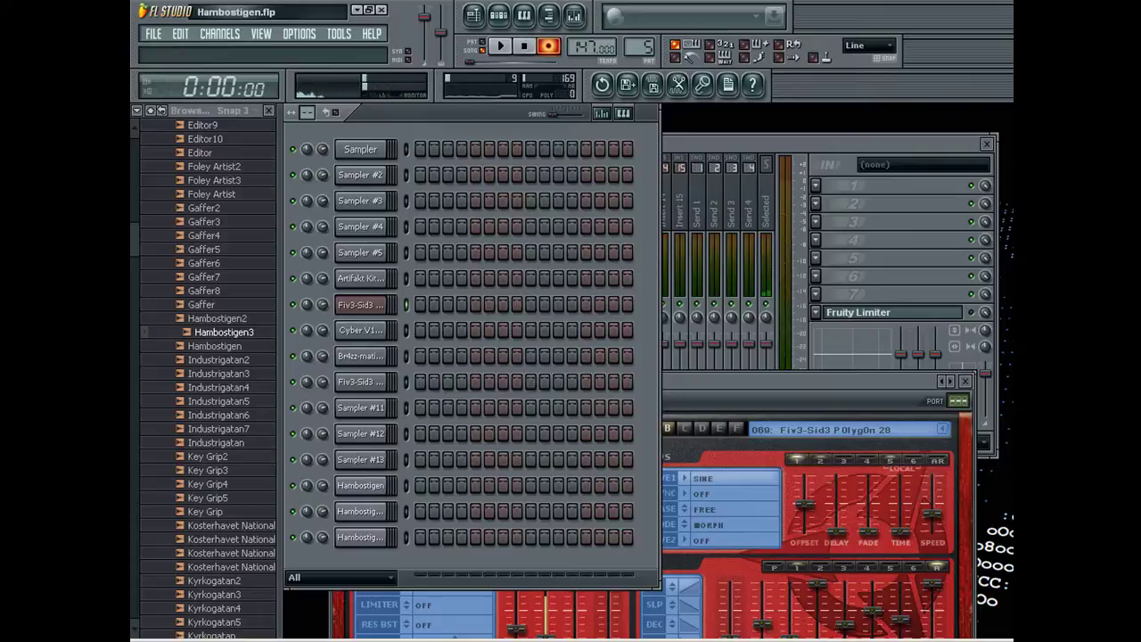
{"action": "key", "text": "space"}
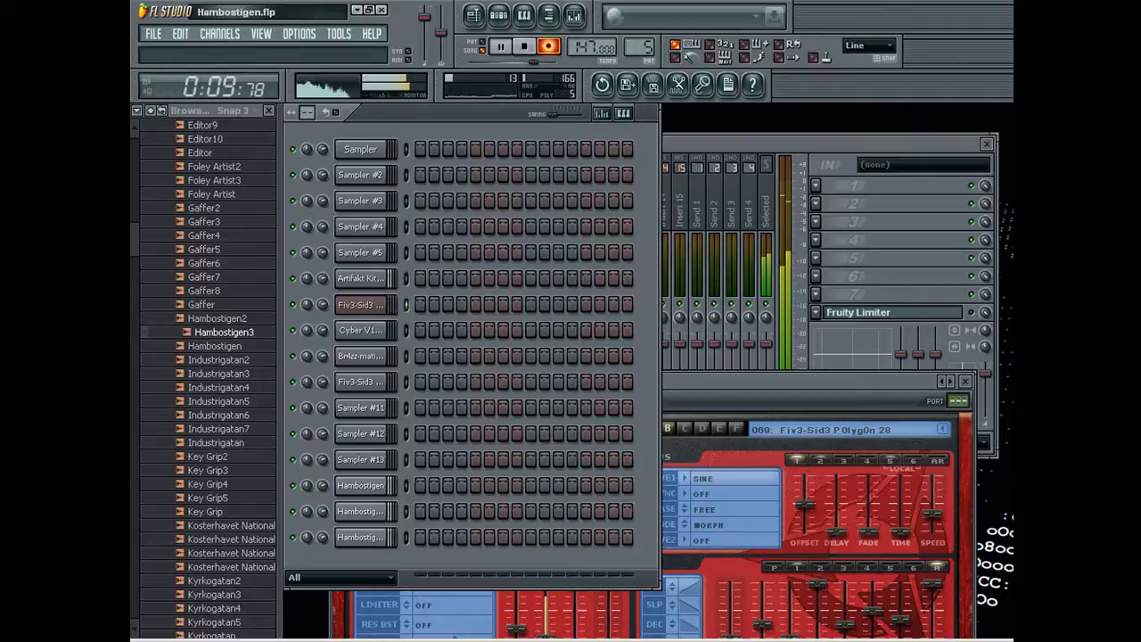
{"action": "left_click", "coordinate": [548, 46]}
Align the recorded melody's notes in the piano roll to the starts of bars 1 to 6, as D4, C#4, D4, C4, D4, C4
{"action": "left_click", "coordinate": [419, 304]}
{"action": "left_click", "coordinate": [403, 311]}
{"action": "left_click_drag", "start_coordinate": [487, 322], "coordinate": [490, 321]}
{"action": "right_click", "coordinate": [571, 311]}
{"action": "left_click", "coordinate": [570, 311]}
{"action": "right_click", "coordinate": [349, 311]}
{"action": "left_click", "coordinate": [349, 311]}
{"action": "right_click", "coordinate": [673, 332]}
{"action": "left_click", "coordinate": [673, 331]}
{"action": "right_click", "coordinate": [797, 311]}
{"action": "left_click_drag", "start_coordinate": [797, 311], "coordinate": [785, 311]}
{"action": "right_click", "coordinate": [888, 332]}
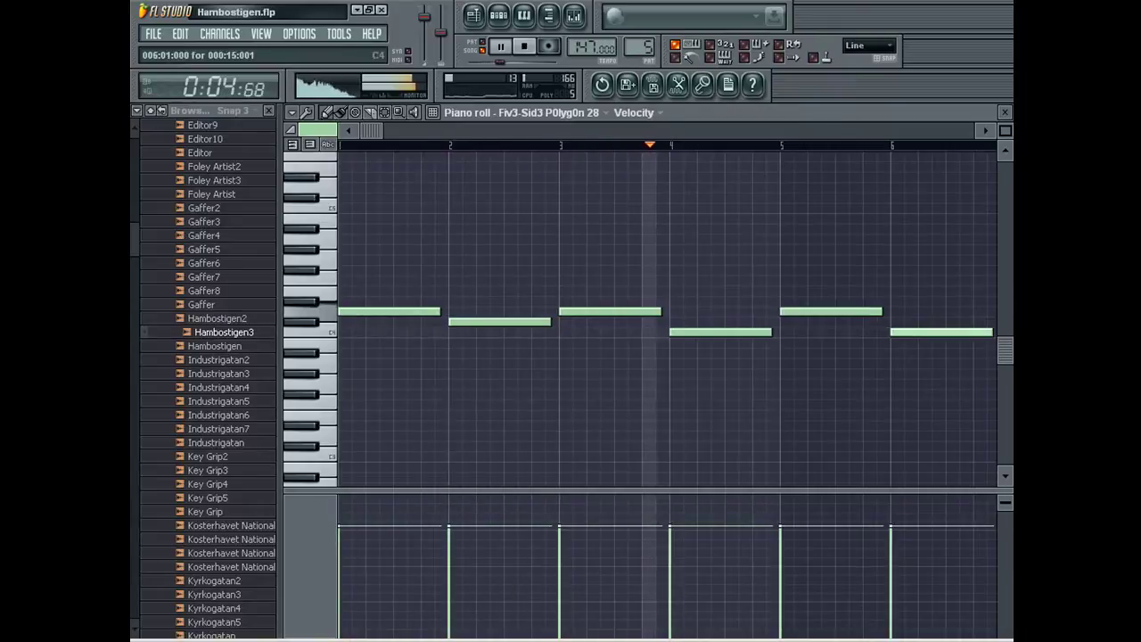
{"action": "left_click", "coordinate": [887, 332]}
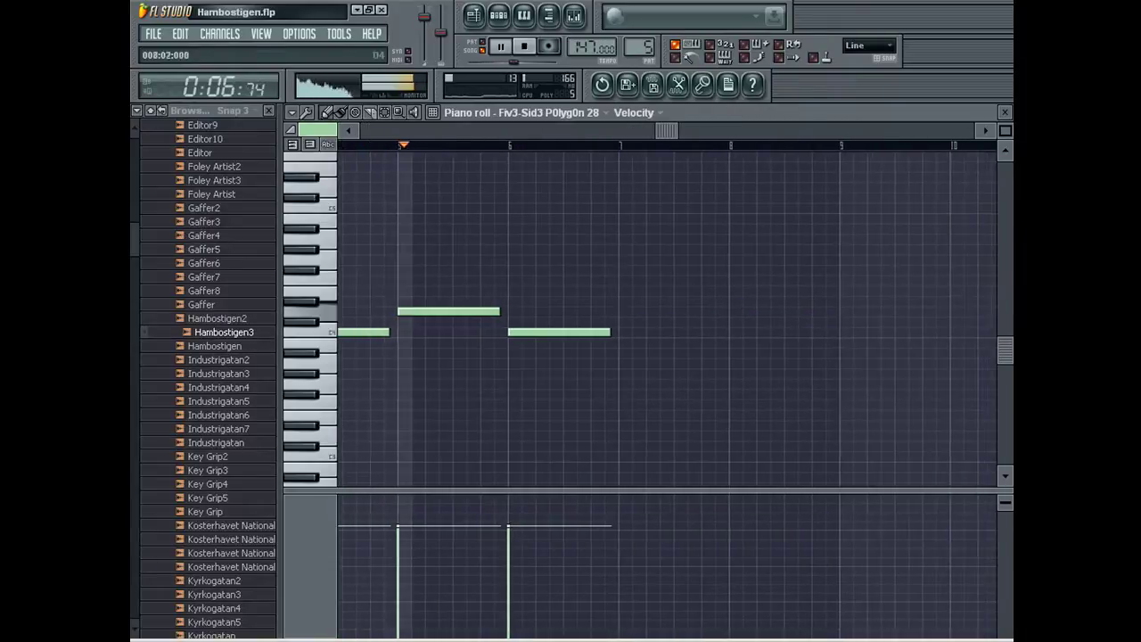
Add a short C4 note at the start of bar 8, lower its velocity and close the piano roll
{"action": "left_click", "coordinate": [733, 332]}
{"action": "left_click_drag", "start_coordinate": [831, 331], "coordinate": [735, 351]}
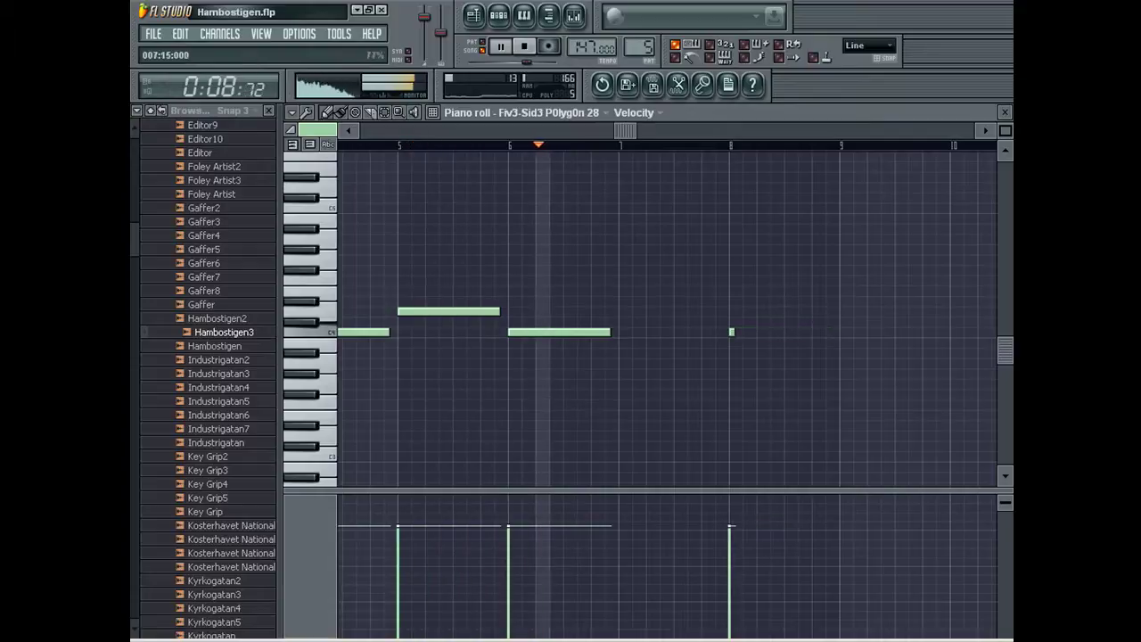
{"action": "key", "text": "F7"}
Copy the name of the Fiv3-Sid3 P0lyg0n 28 channel from its rename field
{"action": "right_click", "coordinate": [361, 305]}
{"action": "left_click", "coordinate": [419, 325]}
{"action": "key", "text": "Escape"}
{"action": "left_click", "coordinate": [361, 305]}
{"action": "left_click", "coordinate": [361, 305]}
{"action": "left_click", "coordinate": [361, 304]}
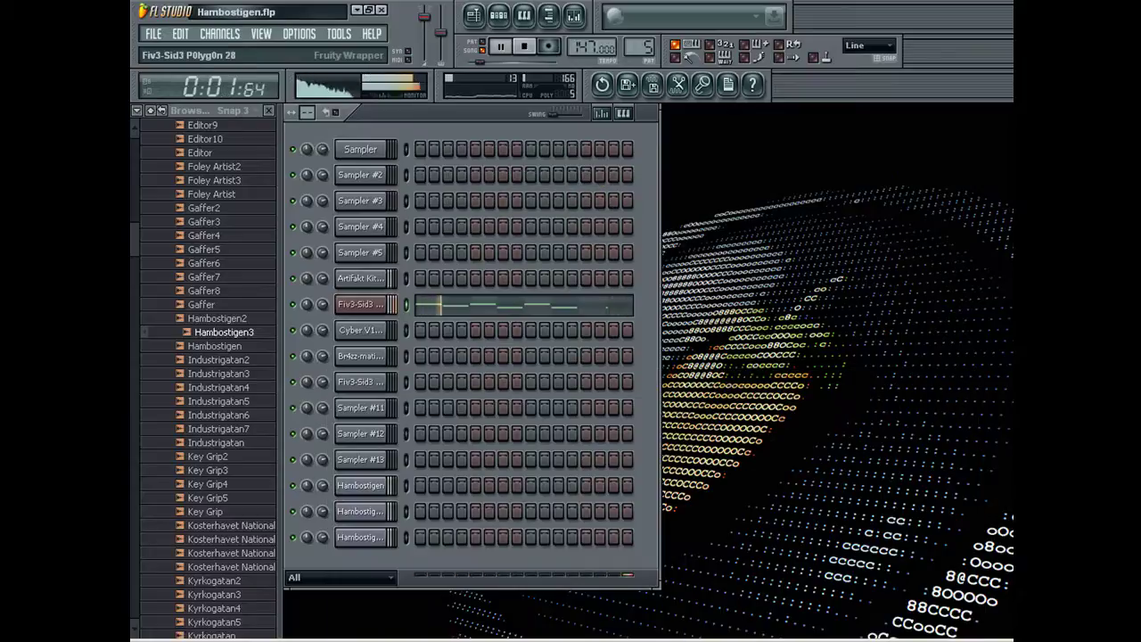
{"action": "right_click", "coordinate": [361, 305]}
{"action": "left_click", "coordinate": [419, 326]}
{"action": "key", "text": "Escape"}
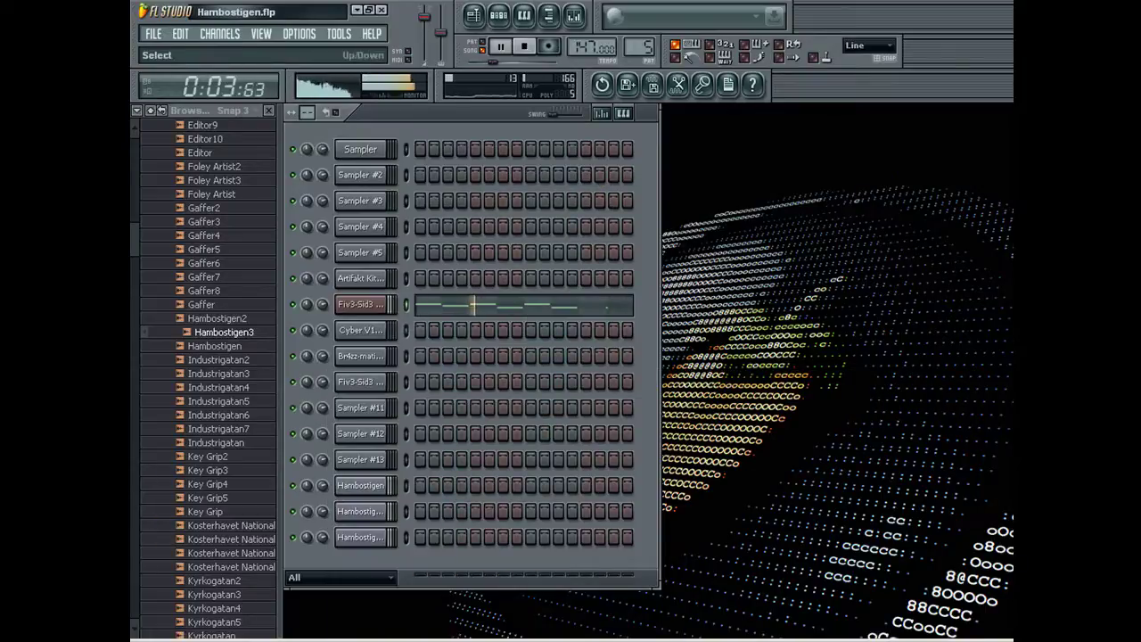
Rename the Sampler #11 channel with the copied Fiv3-Sid3 name and paste the melody into it
{"action": "right_click", "coordinate": [387, 400]}
{"action": "left_click", "coordinate": [421, 431]}
{"action": "key", "text": "ctrl+v"}
{"action": "key", "text": "Return"}
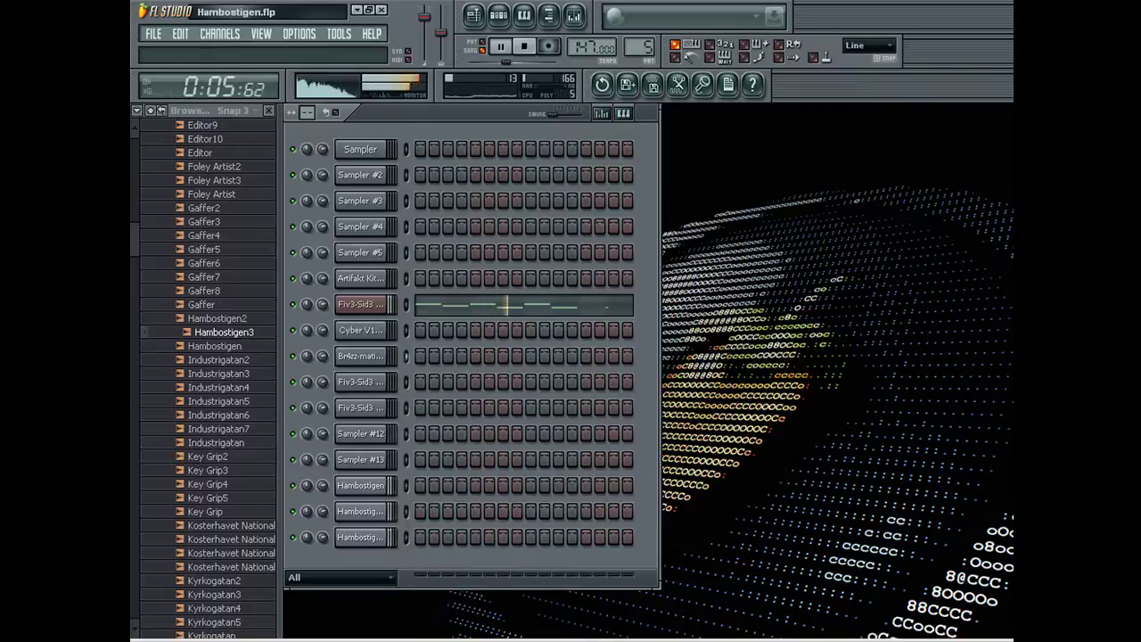
{"action": "left_click", "coordinate": [407, 408]}
{"action": "key", "text": "ctrl+v"}
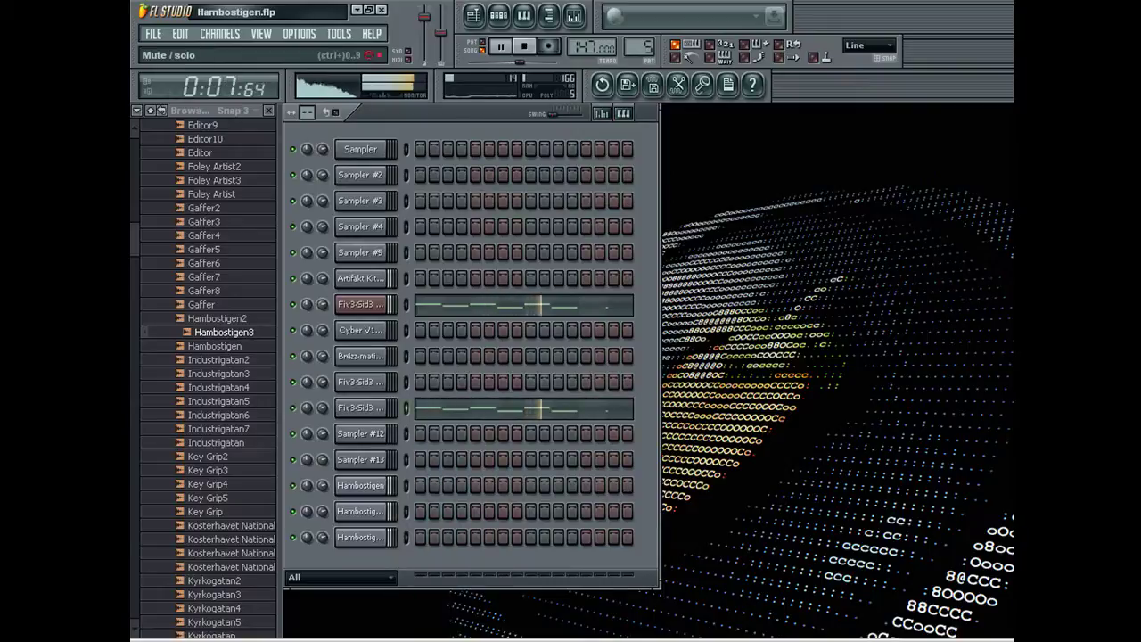
Export the soloed Fiv3-Sid3 P0lyg0n 28 melody as an audio file named Hambostigen4
{"action": "key", "text": "ctrl+r"}
{"action": "key", "text": "Down"}
{"action": "key", "text": "End"}
{"action": "type", "text": "4"}
{"action": "key", "text": "Return"}
{"action": "key", "text": "Return"}
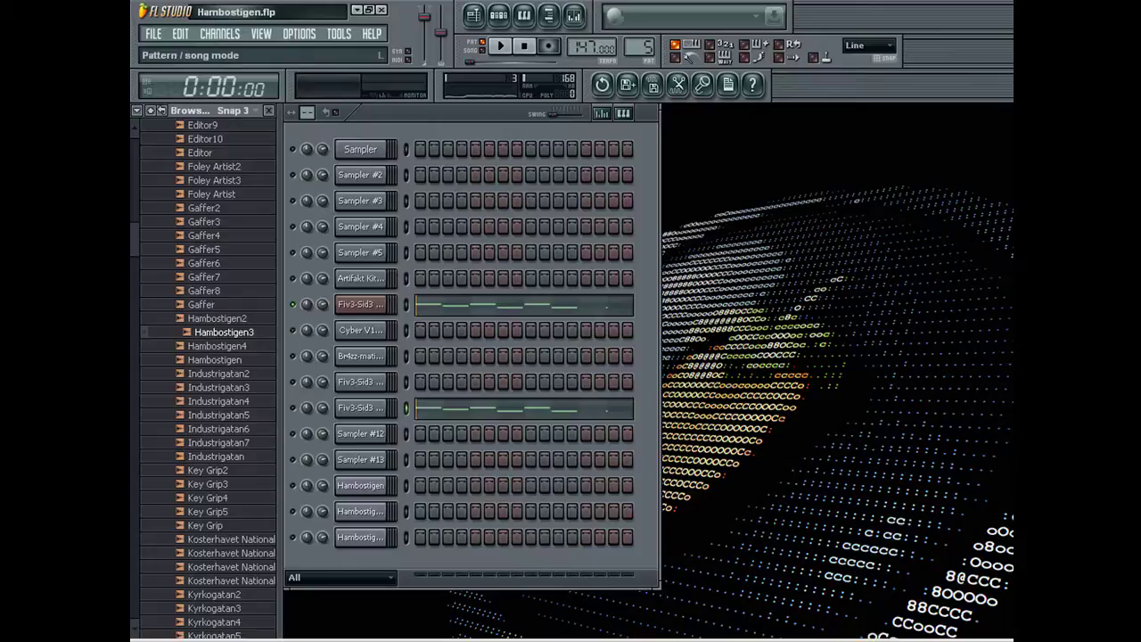
Place the Hambostigen4 clip in the playlist on the track below Hambostigen3, starting at bar 1
{"action": "left_click", "coordinate": [473, 16]}
{"action": "left_click_drag", "start_coordinate": [217, 346], "coordinate": [385, 363]}
{"action": "right_click", "coordinate": [385, 363]}
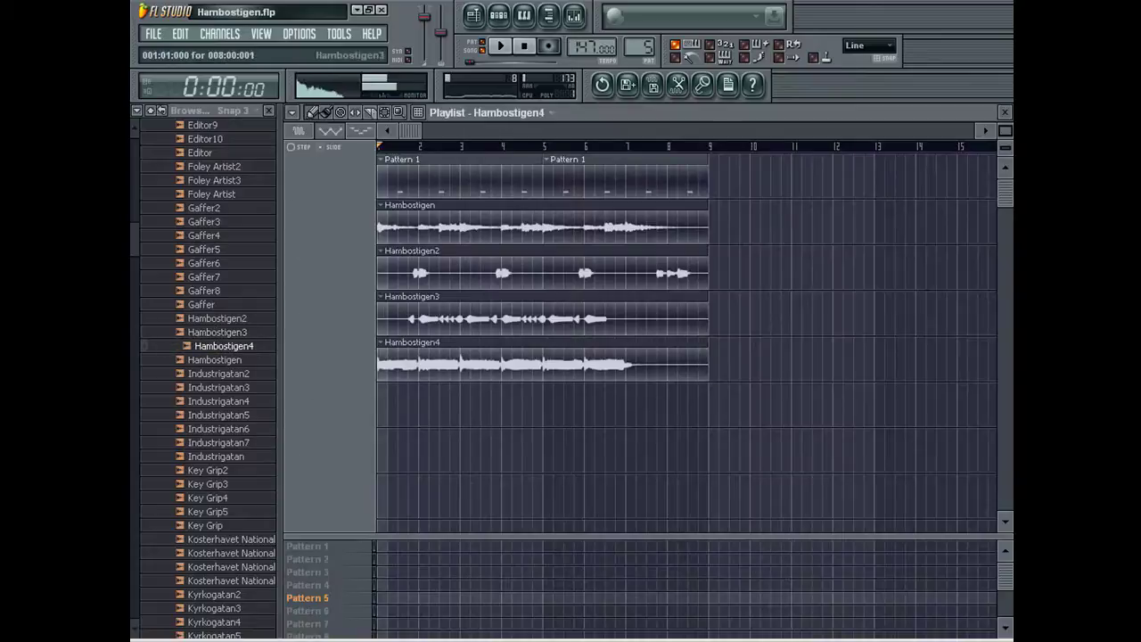
{"action": "key", "text": "F5"}
Unmute all channels and cut the melody from the original Fiv3-Sid3 P0lyg0n 28 channel
{"action": "right_click", "coordinate": [291, 226]}
{"action": "left_click", "coordinate": [314, 238]}
{"action": "right_click", "coordinate": [293, 227]}
{"action": "left_click", "coordinate": [313, 237]}
{"action": "left_click", "coordinate": [324, 268]}
{"action": "left_click", "coordinate": [322, 281]}
{"action": "right_click", "coordinate": [337, 304]}
{"action": "right_click", "coordinate": [332, 276]}
{"action": "left_click", "coordinate": [360, 303]}
{"action": "key", "text": "ctrl+x"}
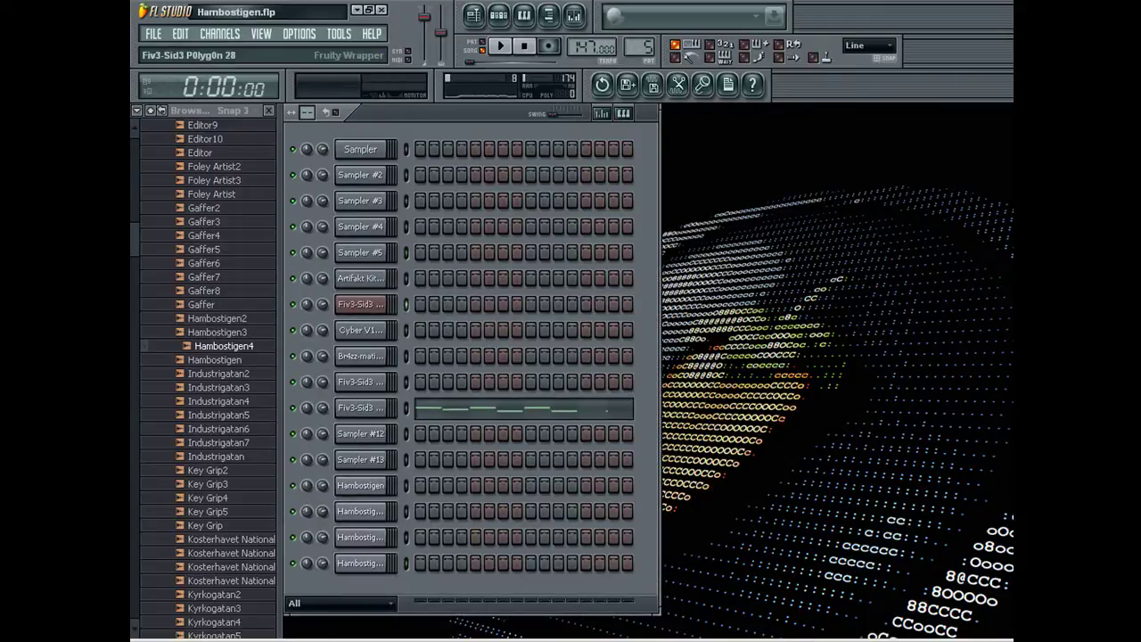
Switch to pattern 6 and change the z3ta+ synth to preset 071, Fiv3-Sid3 P0lyg0n 9, with a lower root note
{"action": "key", "text": "KP_Add"}
{"action": "key", "text": "space"}
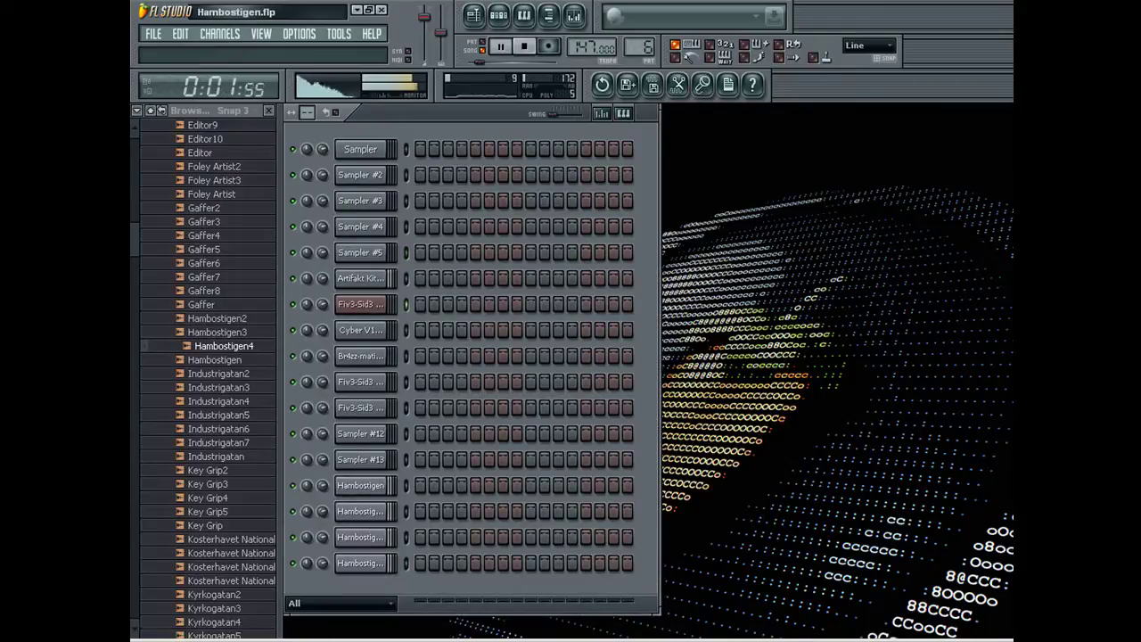
{"action": "left_click", "coordinate": [360, 304]}
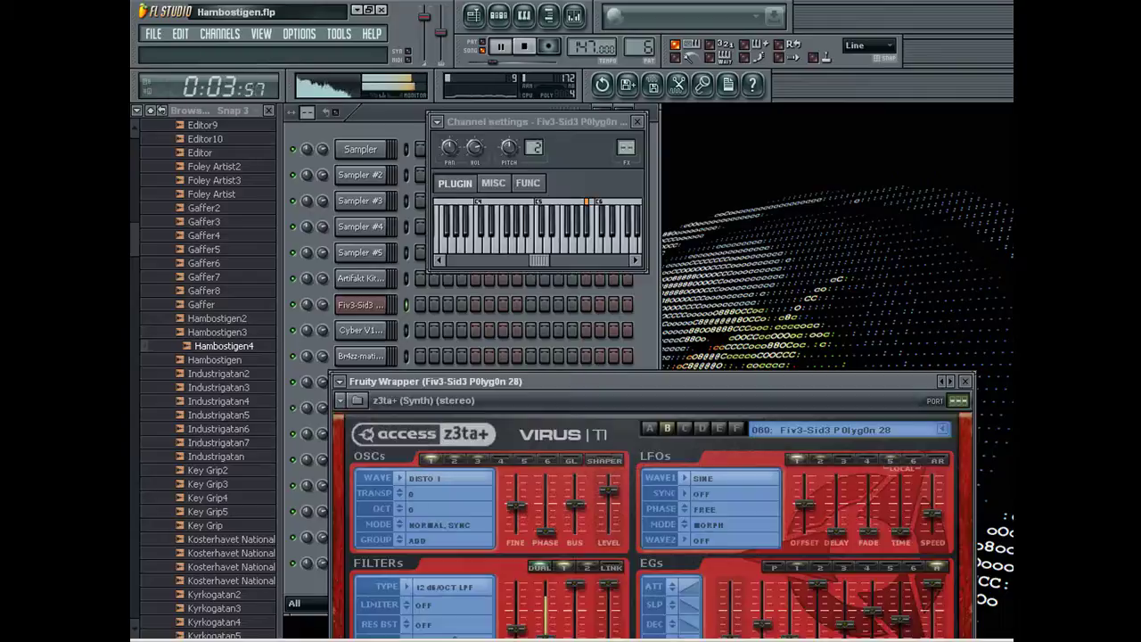
{"action": "left_click", "coordinate": [950, 381]}
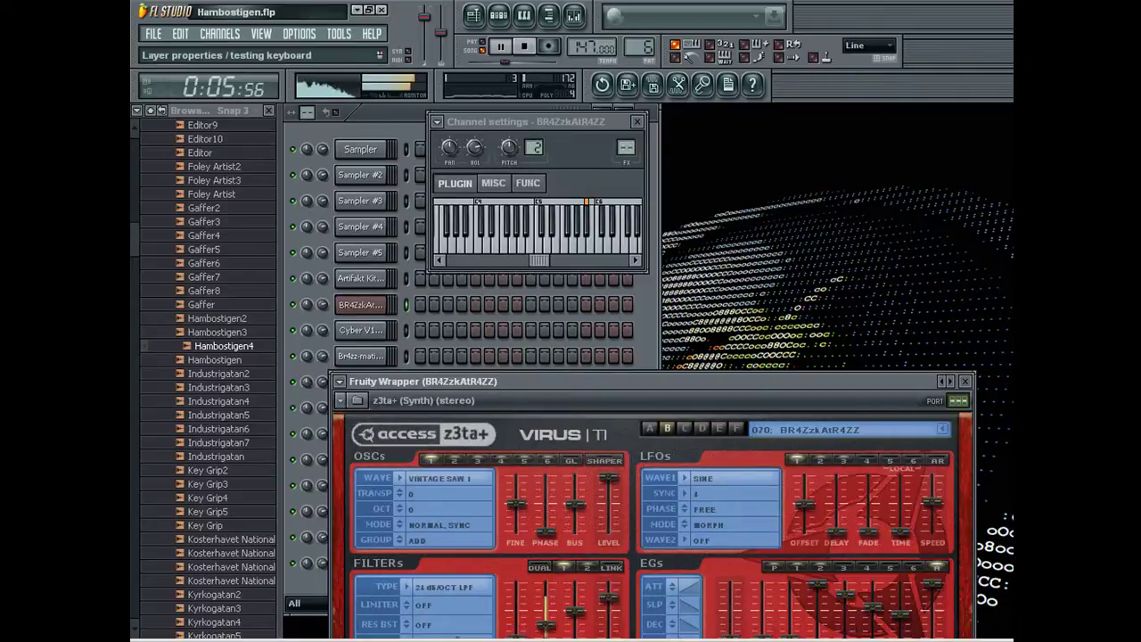
{"action": "right_click", "coordinate": [526, 219]}
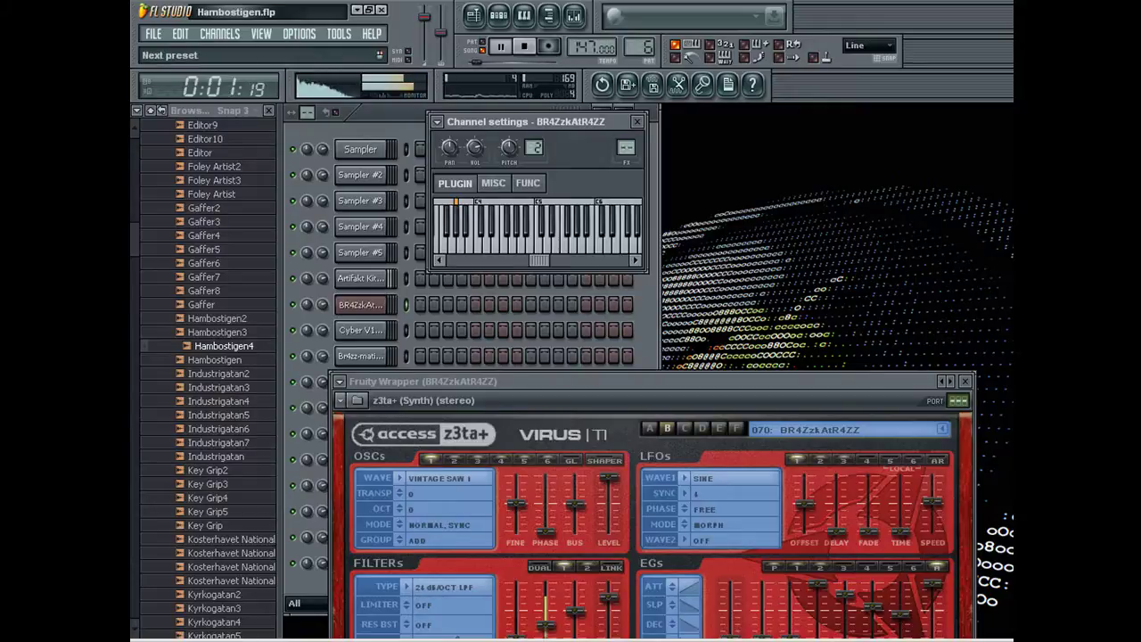
{"action": "left_click", "coordinate": [951, 382]}
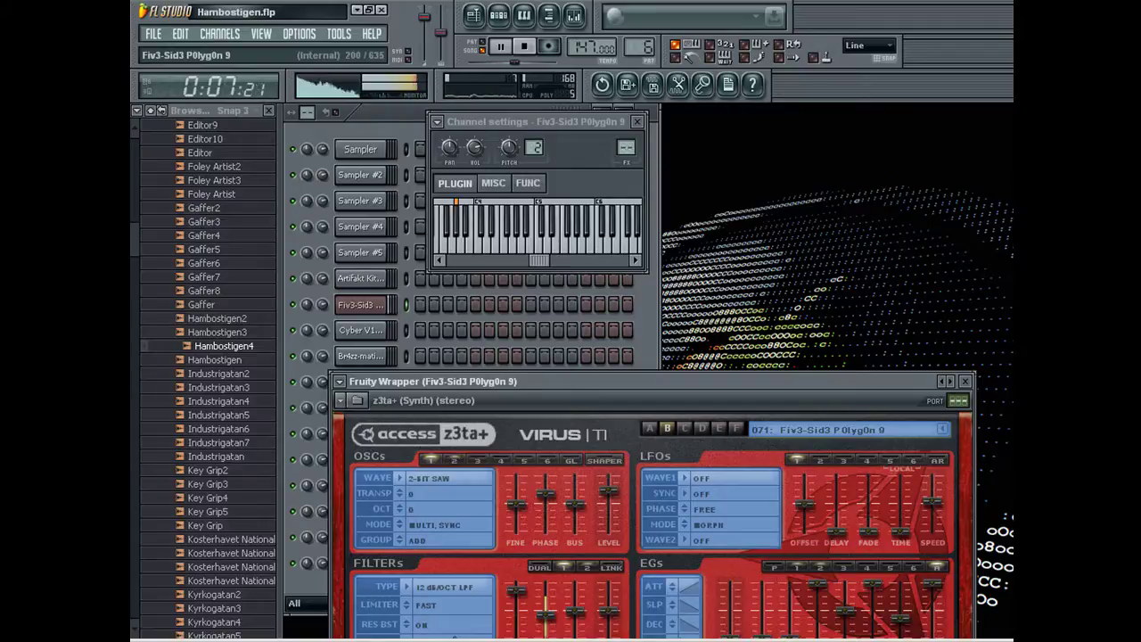
Bring back the step sequencer, stop playback and arm recording for pattern 6
{"action": "key", "text": "F6"}
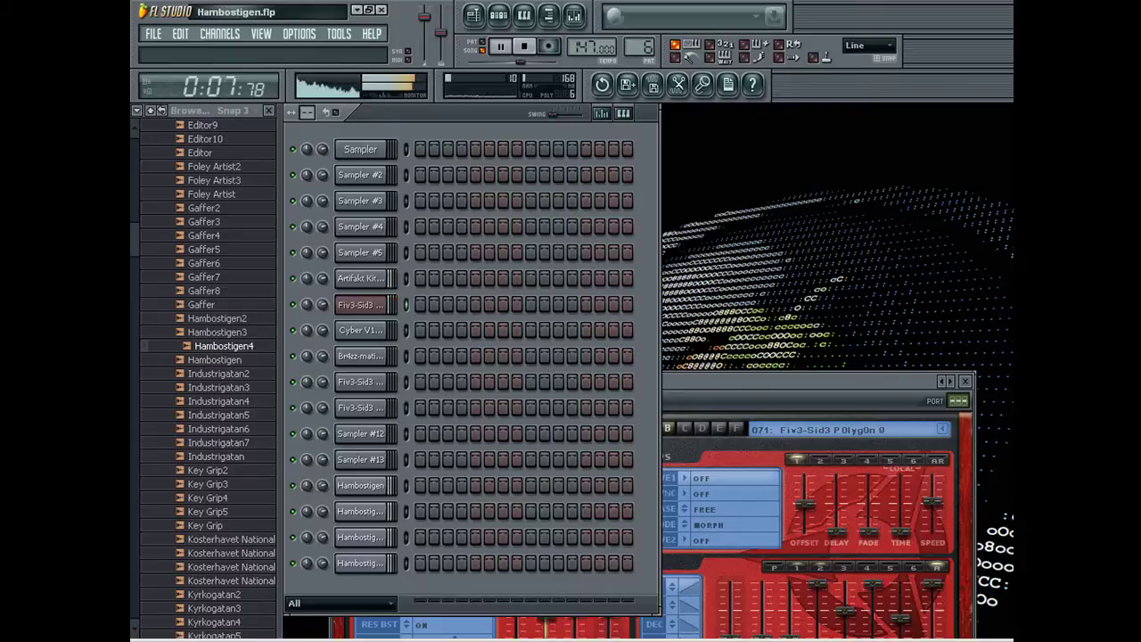
{"action": "key", "text": "space"}
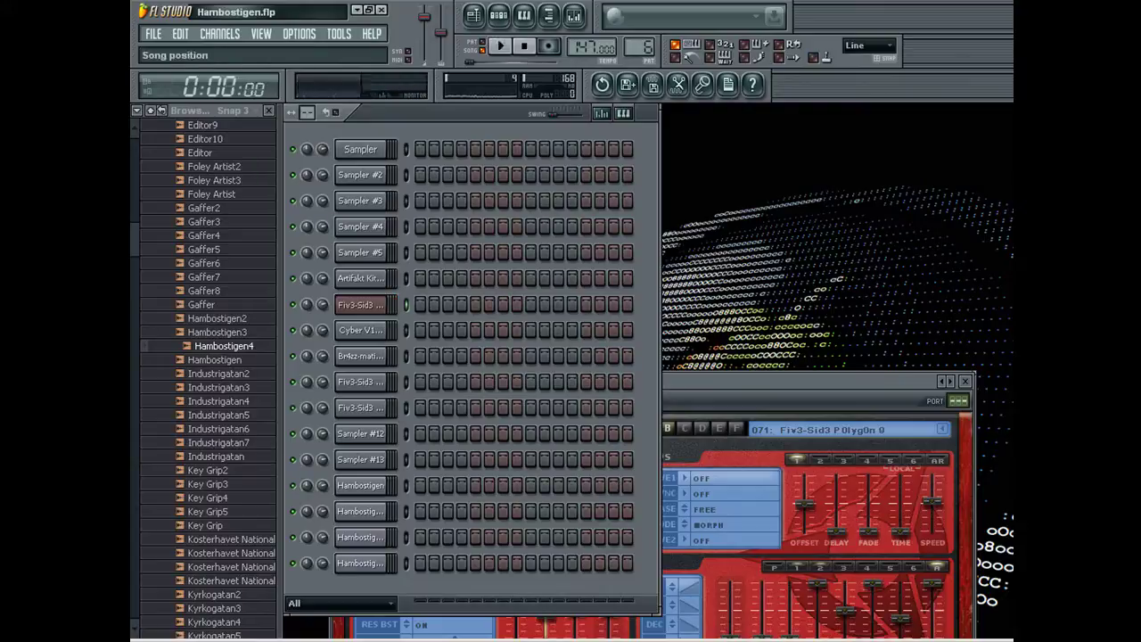
{"action": "left_click", "coordinate": [548, 46]}
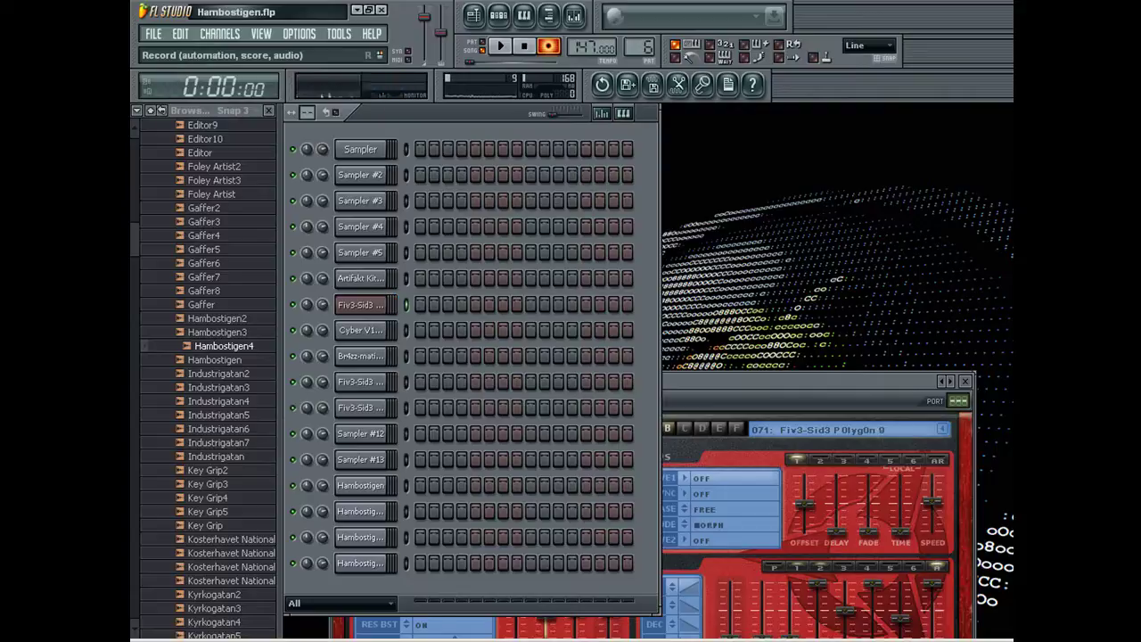
{"action": "key", "text": "space"}
{"action": "key", "text": "space"}
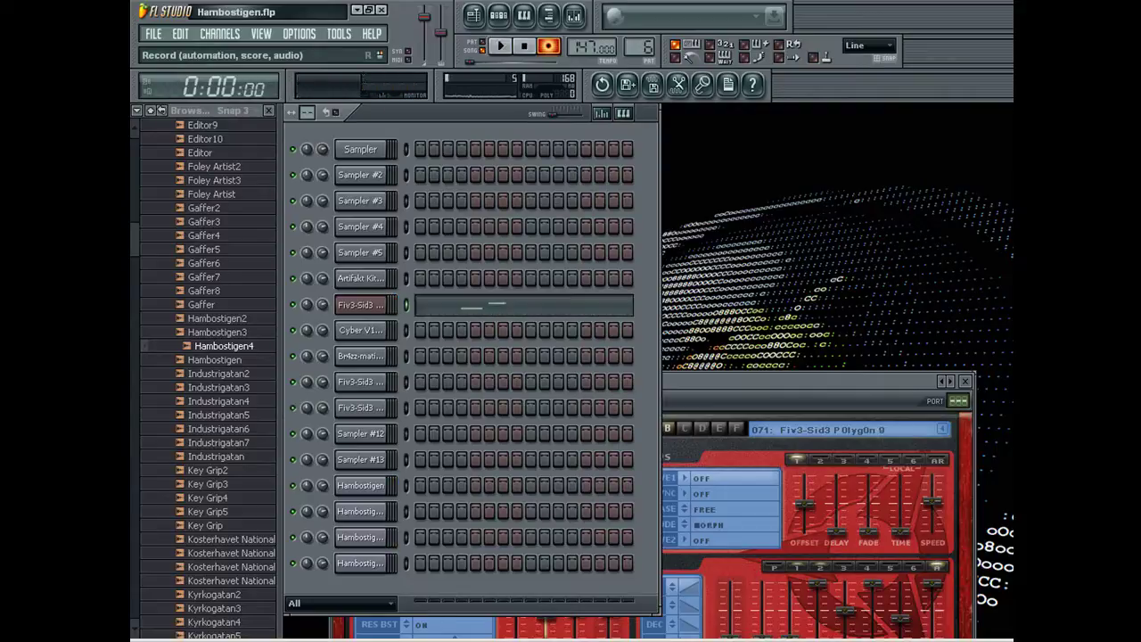
{"action": "key", "text": "ctrl+z"}
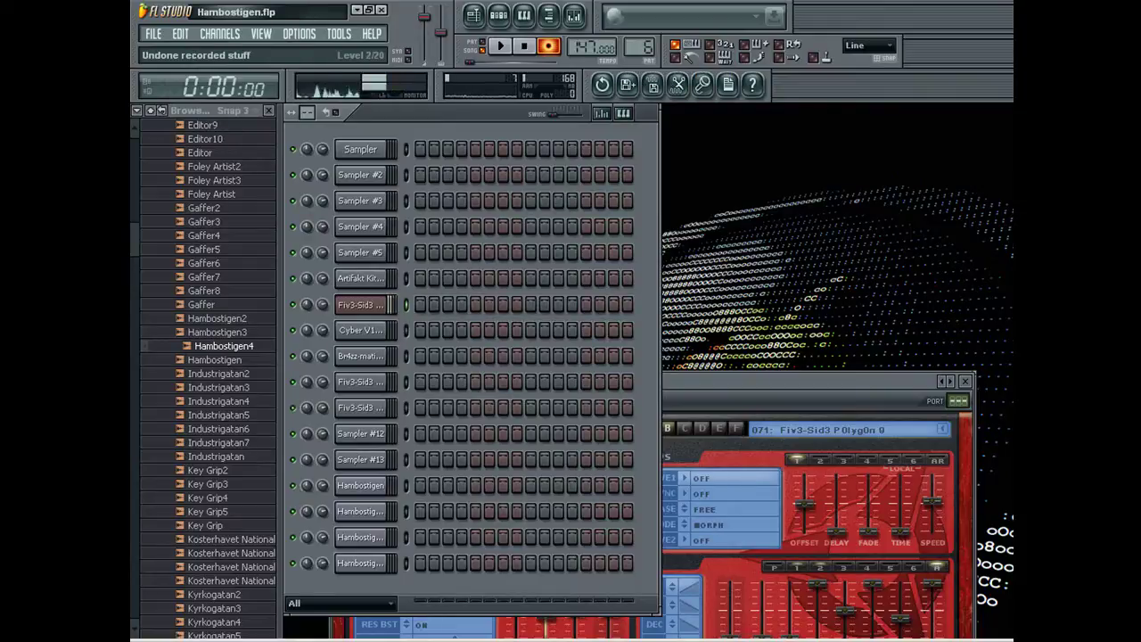
Record a rising melody on the Fiv3-Sid3 P0lyg0n 9 channel, end the recording and open it in the piano roll
{"action": "key", "text": "space"}
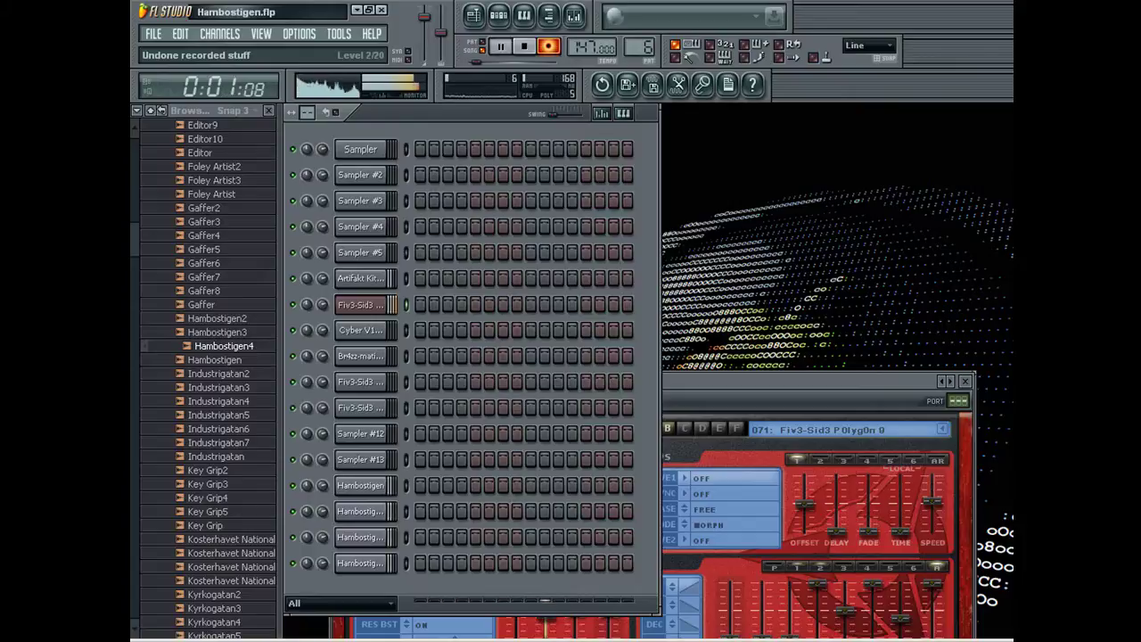
{"action": "left_click", "coordinate": [548, 46]}
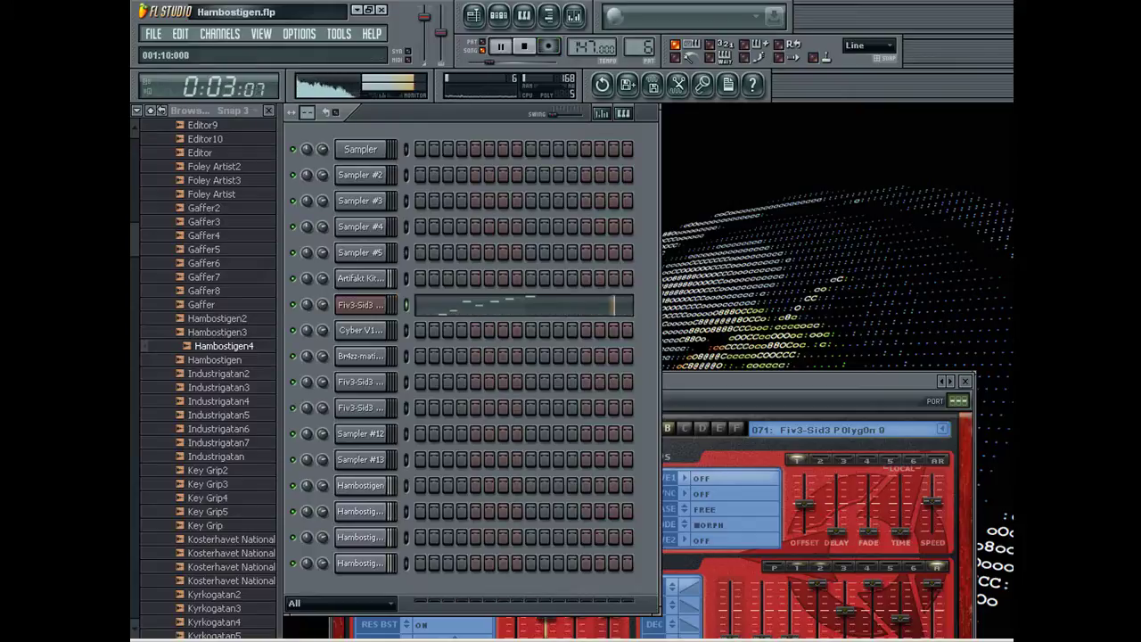
{"action": "left_click", "coordinate": [508, 304]}
{"action": "key", "text": "space"}
Place the recorded notes on the grid as a seven-note rising phrase, repeated in bars 1, 3, 5 and 7, and play it
{"action": "left_click", "coordinate": [410, 321]}
{"action": "right_click", "coordinate": [396, 281]}
{"action": "left_click", "coordinate": [397, 291]}
{"action": "right_click", "coordinate": [417, 291]}
{"action": "left_click", "coordinate": [424, 290]}
{"action": "right_click", "coordinate": [432, 270]}
{"action": "left_click", "coordinate": [438, 270]}
{"action": "right_click", "coordinate": [453, 249]}
{"action": "key", "text": "space"}
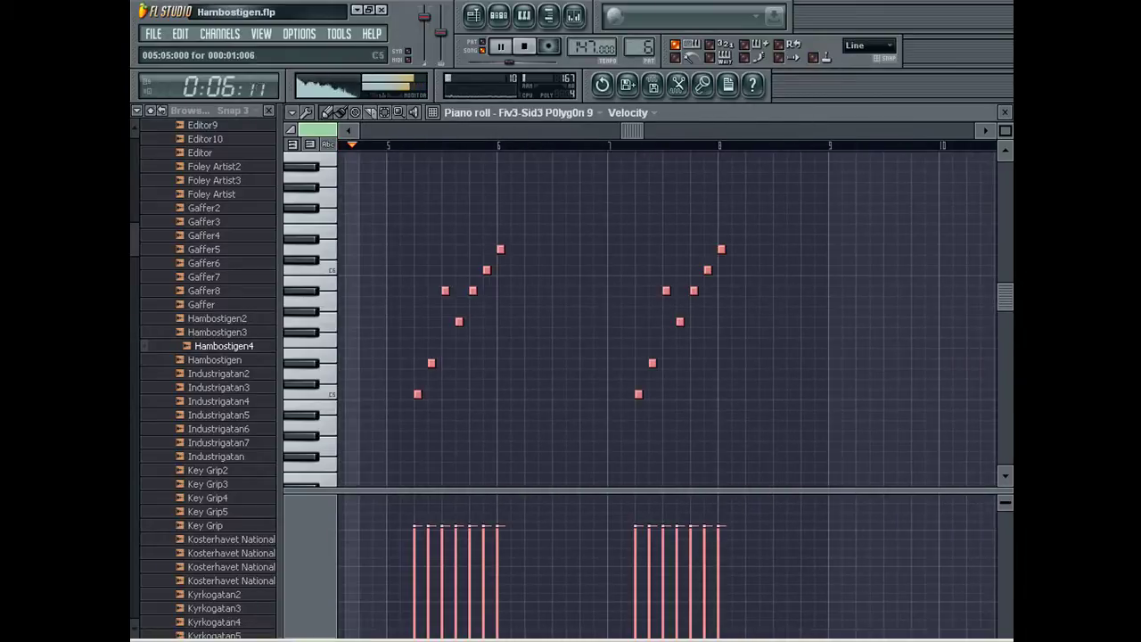
Add a short C5 note with very low velocity at the start of bar 9 and stop playback
{"action": "left_click", "coordinate": [830, 394]}
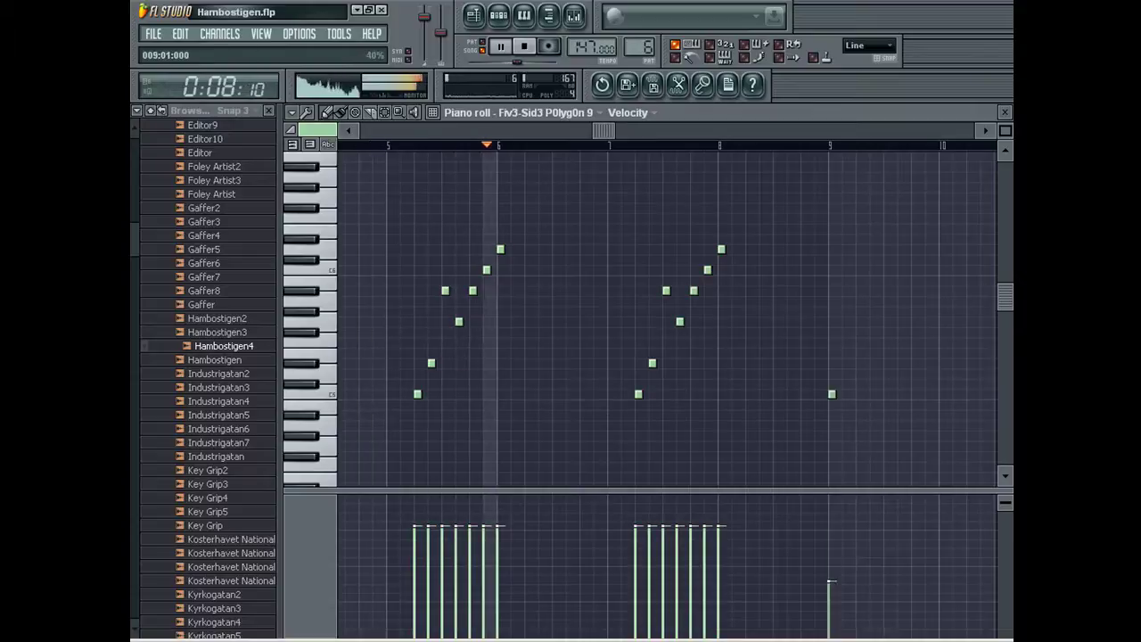
{"action": "key", "text": "F7"}
{"action": "key", "text": "F7"}
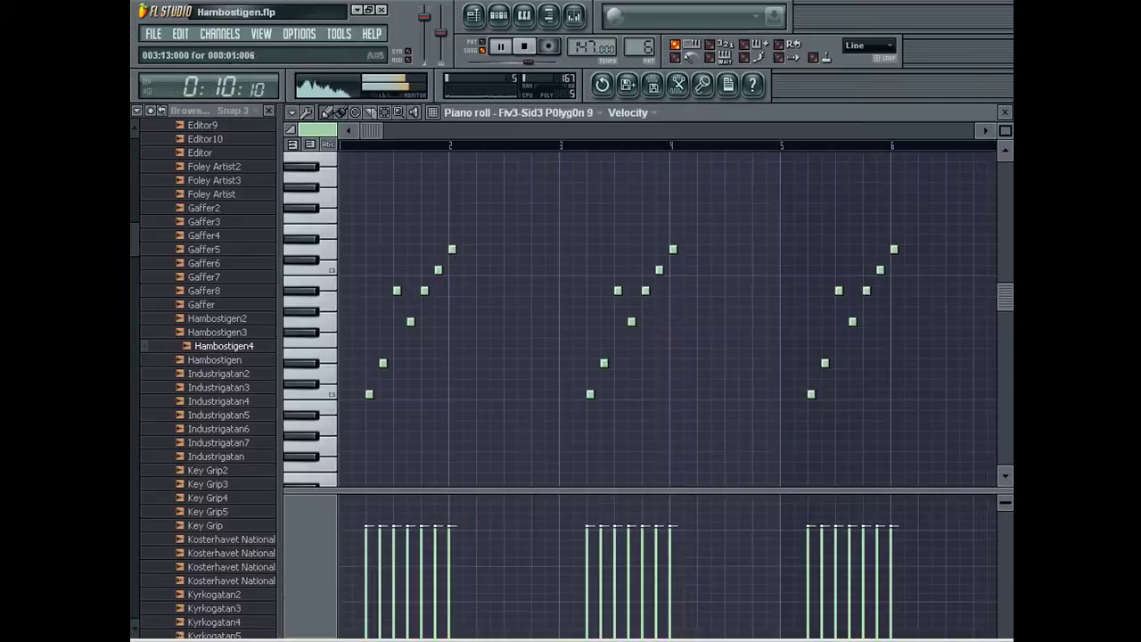
{"action": "key", "text": "space"}
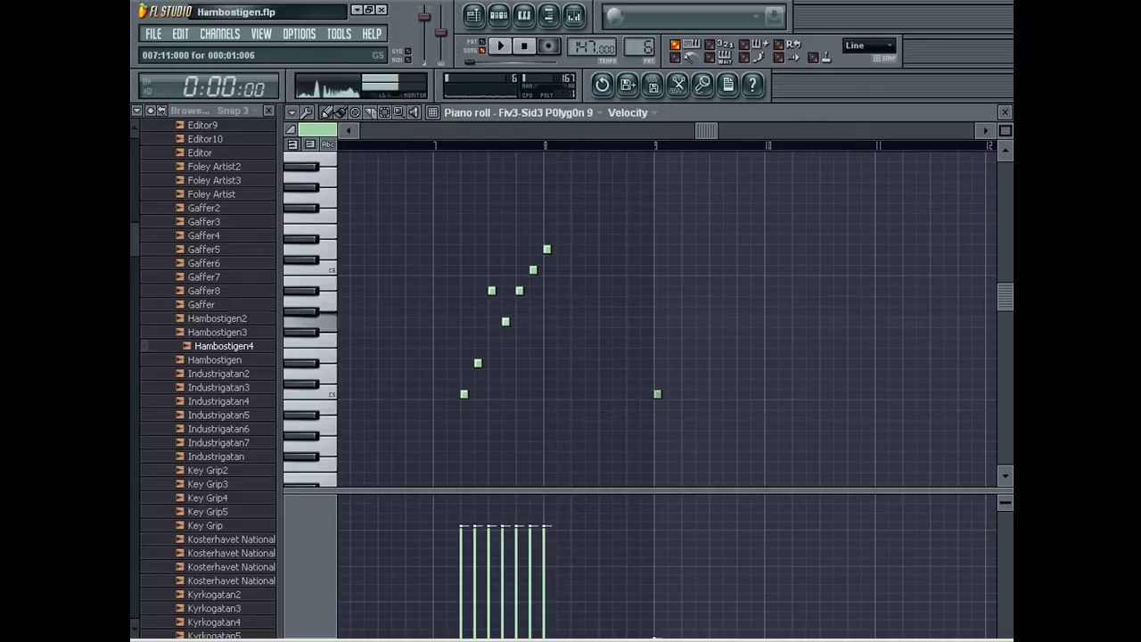
Vary the bar 7 phrase by moving its second A#5 note one step later and deleting its final highest note
{"action": "mouse_move", "coordinate": [520, 290]}
{"action": "left_mouse_down"}
{"action": "mouse_move", "coordinate": [519, 250]}
{"action": "mouse_move", "coordinate": [533, 291]}
{"action": "left_mouse_up"}
{"action": "right_click", "coordinate": [547, 249]}
{"action": "key", "text": "space"}
{"action": "key", "text": "Escape"}
Copy the Fiv3-Sid3 P0lyg0n 9 channel's name and melody to the Sampler #5 channel
{"action": "right_click", "coordinate": [384, 298]}
{"action": "left_click", "coordinate": [422, 327]}
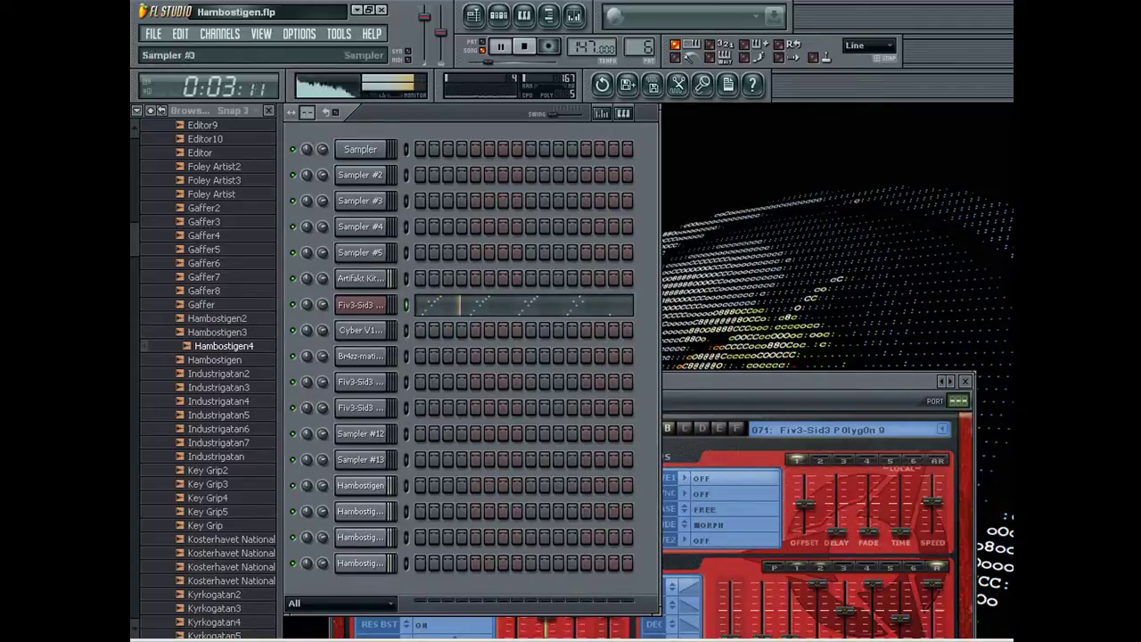
{"action": "right_click", "coordinate": [387, 244]}
{"action": "left_click", "coordinate": [393, 274]}
{"action": "key", "text": "ctrl+v"}
{"action": "key", "text": "Return"}
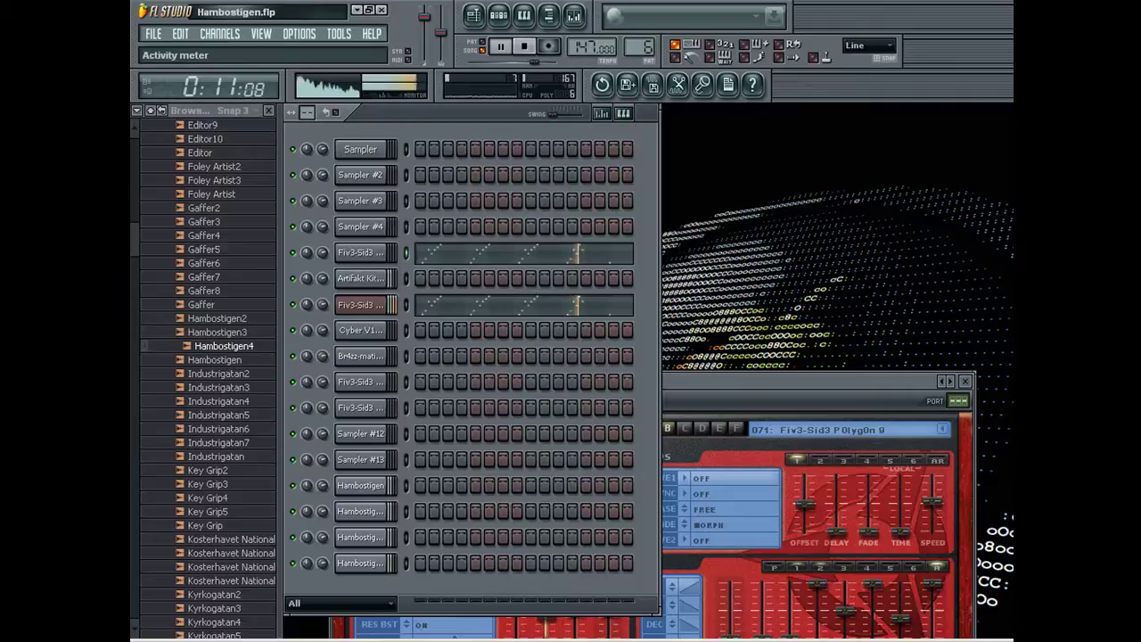
Examine the Fiv3-Sid3 P0lyg0n 9 melody in the piano roll, stop playback and glance at the mixer
{"action": "left_click", "coordinate": [521, 298]}
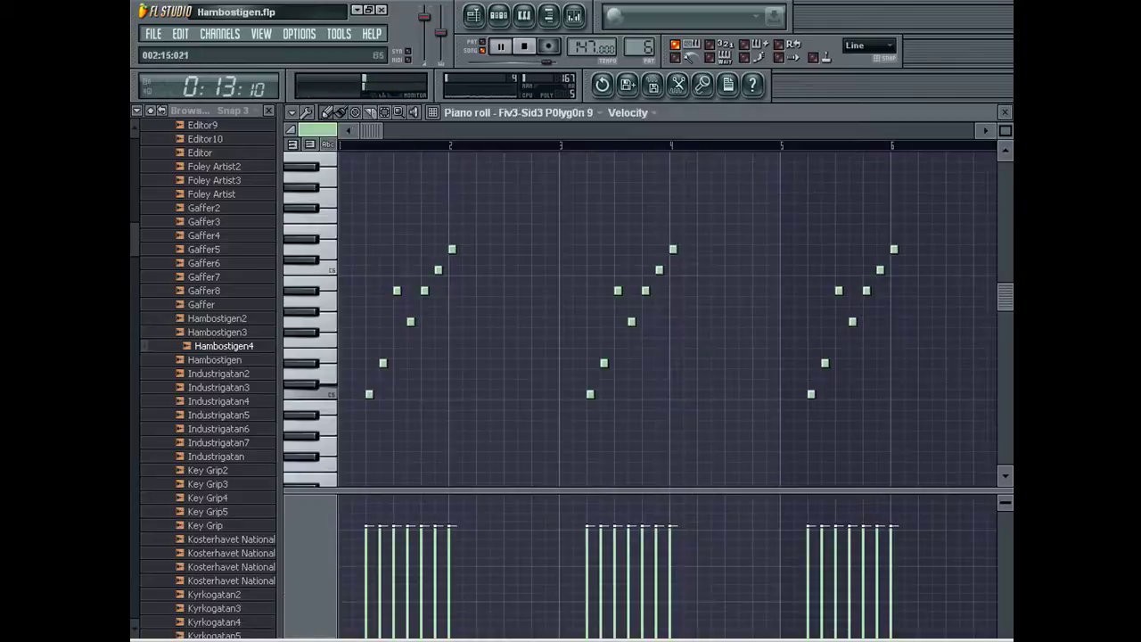
{"action": "left_click", "coordinate": [1004, 112]}
{"action": "left_click", "coordinate": [524, 46]}
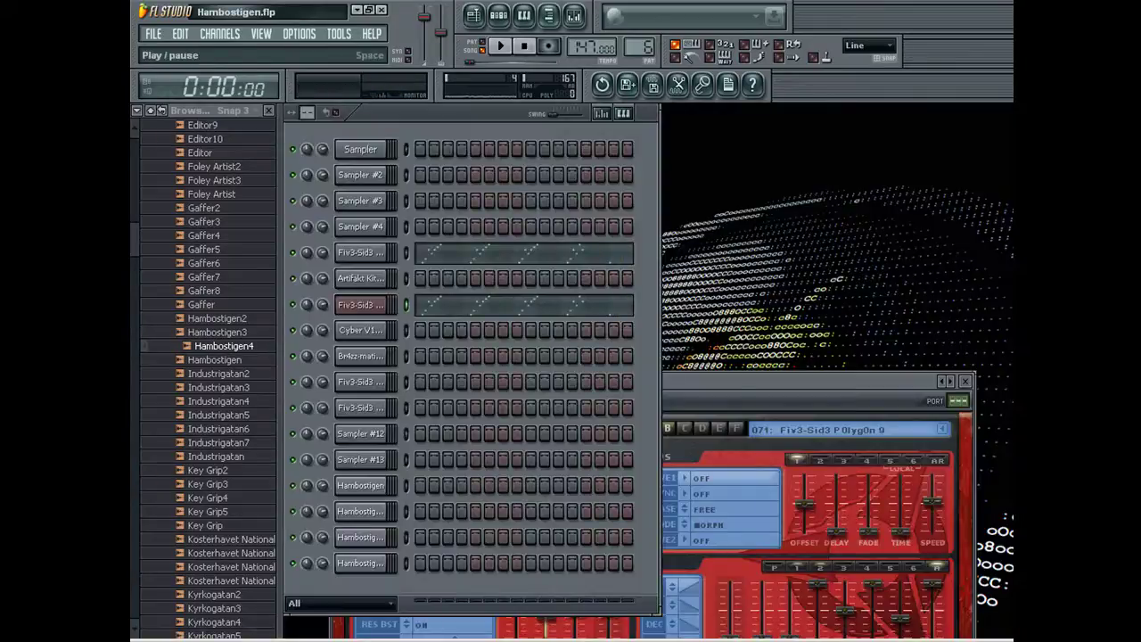
{"action": "left_click", "coordinate": [574, 15]}
{"action": "left_click", "coordinate": [574, 16]}
Solo the Fiv3-Sid3 P0lyg0n 9 channel and export its melody as an audio file named Hambostigen5
{"action": "right_click", "coordinate": [295, 305]}
{"action": "key", "text": "ctrl+r"}
{"action": "key", "text": "End"}
{"action": "type", "text": "5"}
{"action": "key", "text": "Return"}
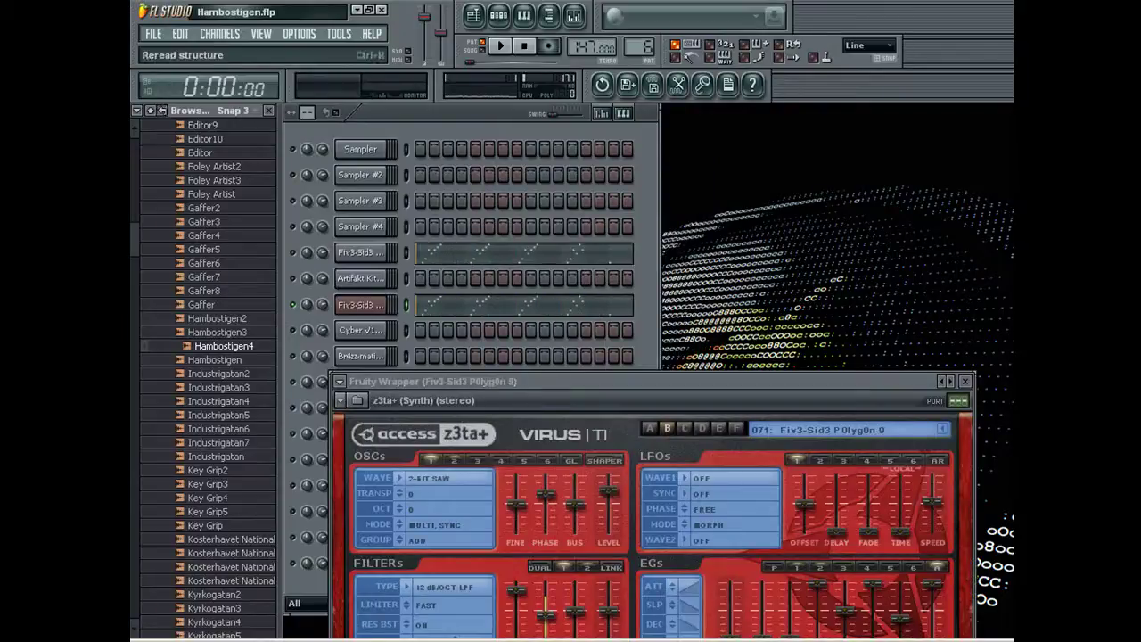
Refresh the file browser and place the Hambostigen5 clip in the playlist between Hambostigen3 and Hambostigen4, starting at bar 1
{"action": "left_click", "coordinate": [162, 110]}
{"action": "left_click", "coordinate": [474, 15]}
{"action": "left_click_drag", "start_coordinate": [223, 359], "coordinate": [388, 446]}
{"action": "right_click", "coordinate": [398, 408]}
{"action": "left_click_drag", "start_coordinate": [397, 453], "coordinate": [397, 408]}
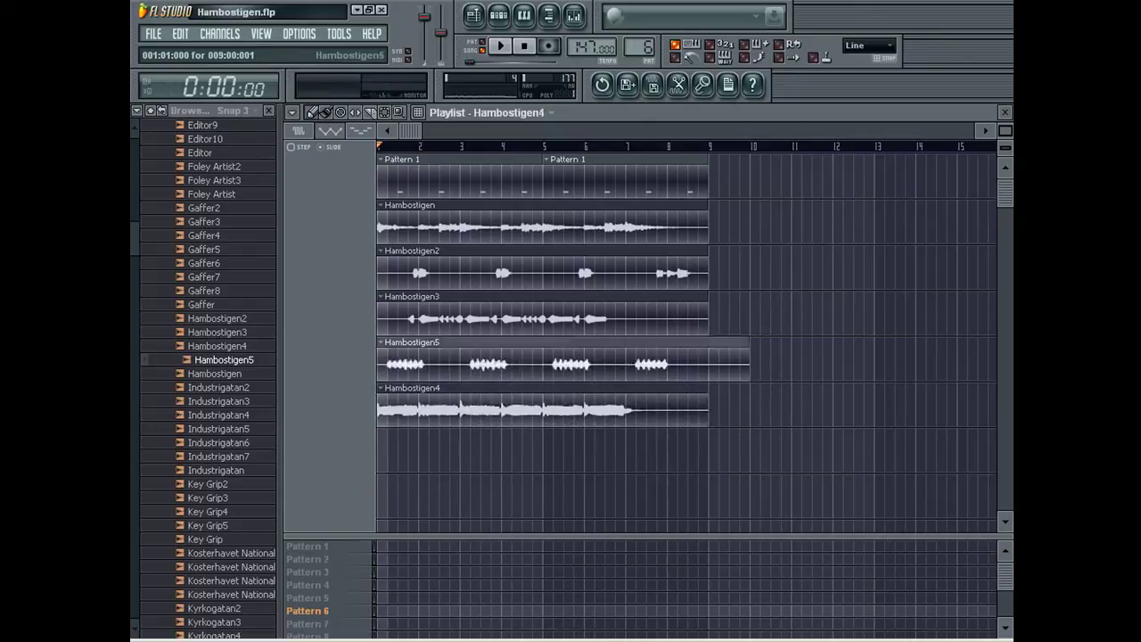
Swap the Hambostigen5 and Hambostigen4 clips in the playlist so Hambostigen4 sits directly below Hambostigen3
{"action": "left_click_drag", "start_coordinate": [397, 363], "coordinate": [397, 454]}
{"action": "left_click_drag", "start_coordinate": [398, 408], "coordinate": [398, 364]}
{"action": "left_click_drag", "start_coordinate": [397, 454], "coordinate": [397, 409]}
{"action": "left_click", "coordinate": [370, 113]}
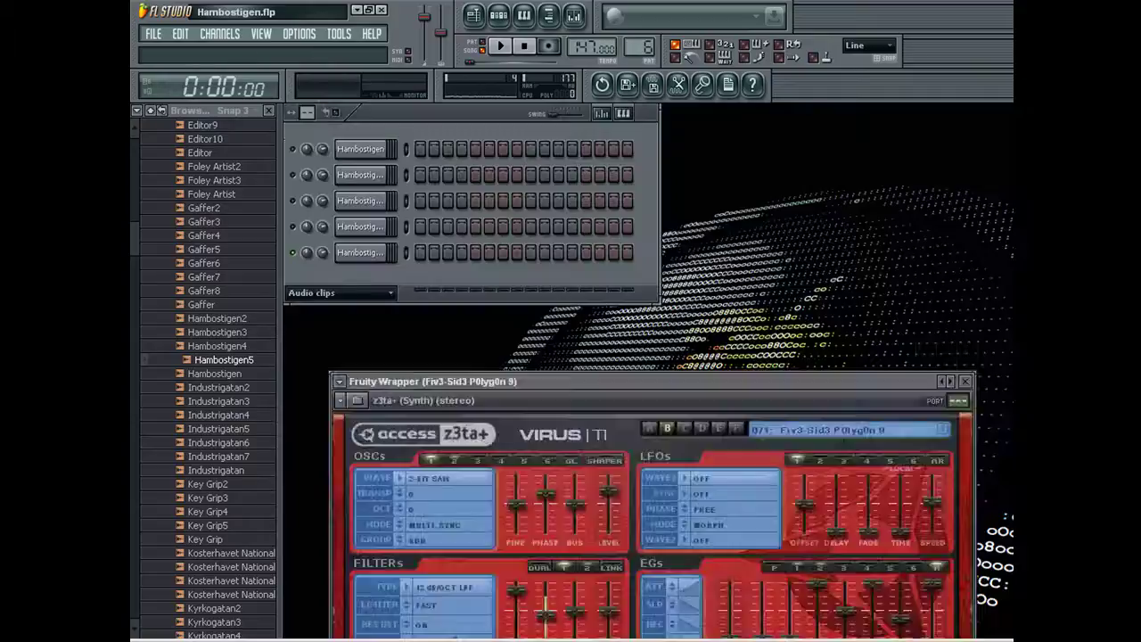
Close the synth window, turn all channels back on from the Hambostigen5 clip channel and display the All channel group
{"action": "left_click", "coordinate": [965, 381]}
{"action": "right_click", "coordinate": [293, 252]}
{"action": "left_click", "coordinate": [311, 263]}
{"action": "left_click", "coordinate": [340, 293]}
{"action": "left_click", "coordinate": [295, 311]}
Cut the melody from the Fiv3-Sid3 P0lyg0n 9 synth channel, switch to pattern 7 and start playback with the synth open
{"action": "left_click", "coordinate": [360, 304]}
{"action": "left_click", "coordinate": [360, 304]}
{"action": "key", "text": "ctrl+x"}
{"action": "key", "text": "KP_Add"}
{"action": "key", "text": "space"}
{"action": "left_click", "coordinate": [360, 304]}
{"action": "left_click", "coordinate": [361, 304]}
{"action": "left_click", "coordinate": [360, 304]}
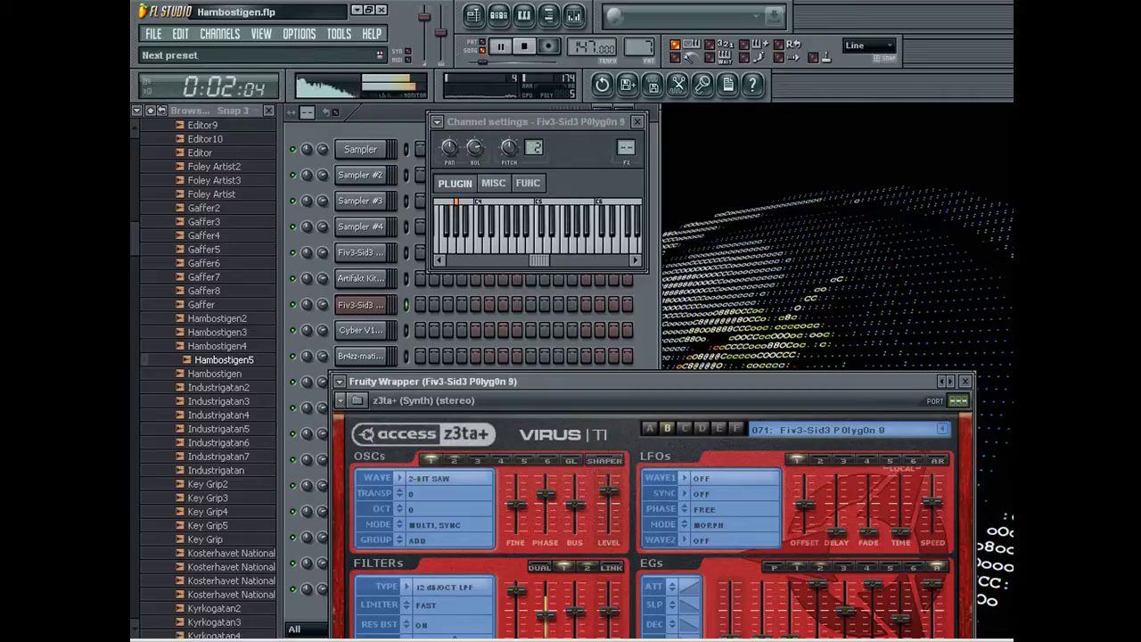
Step through the z3ta+ presets past Fiv3-Sid3 P0lyg0n 19 and 26 to load R0Ck 0rgan
{"action": "left_click", "coordinate": [951, 382]}
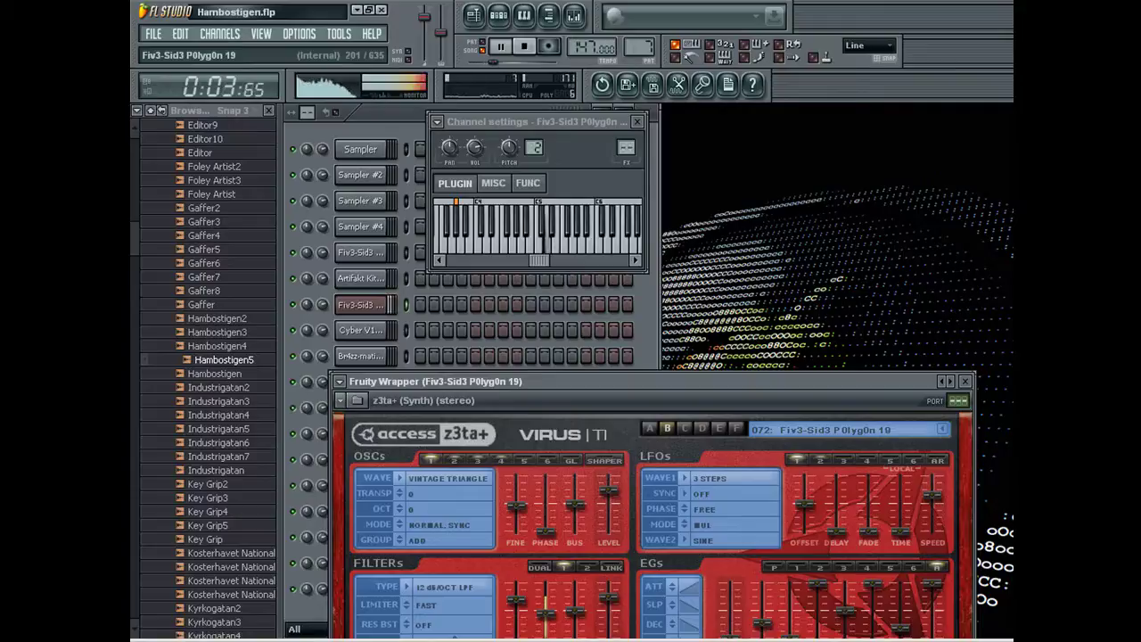
{"action": "left_click", "coordinate": [950, 381]}
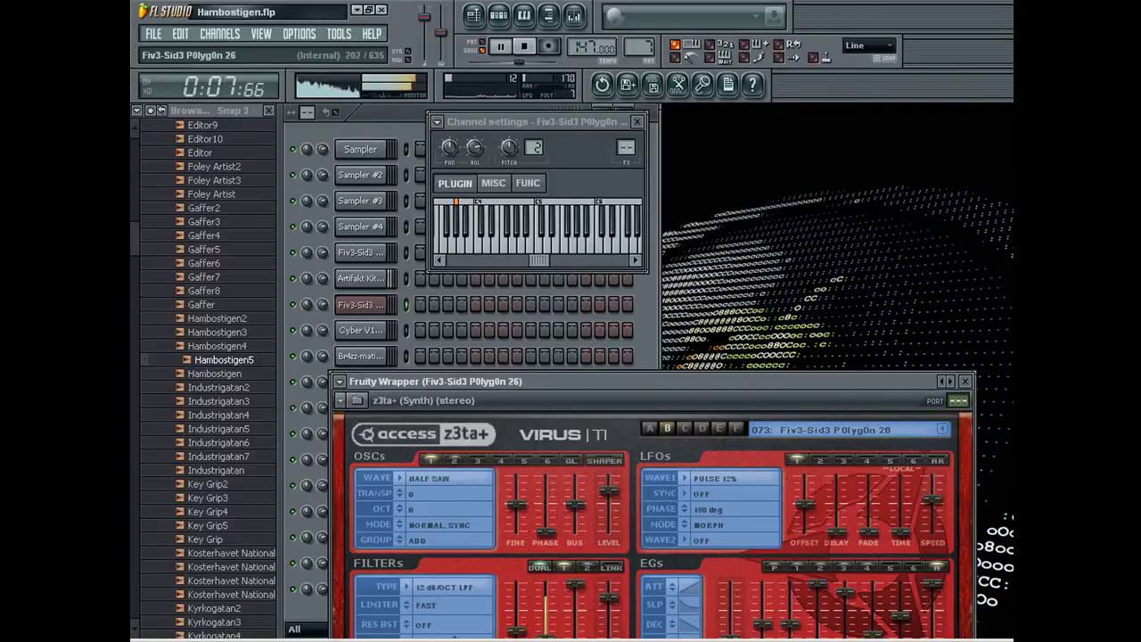
{"action": "left_click", "coordinate": [950, 382]}
{"action": "left_click", "coordinate": [950, 381]}
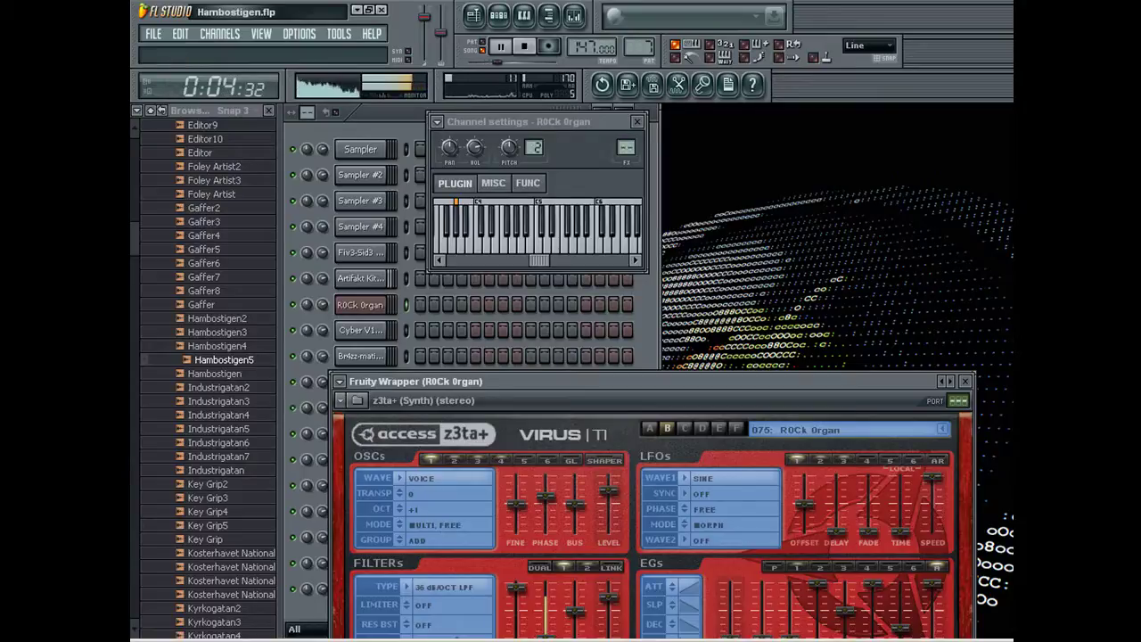
Record a short melody on the R0Ck 0rgan channel in pattern 7 and turn recording off
{"action": "left_click", "coordinate": [647, 323]}
{"action": "left_click", "coordinate": [549, 47]}
{"action": "key", "text": "space"}
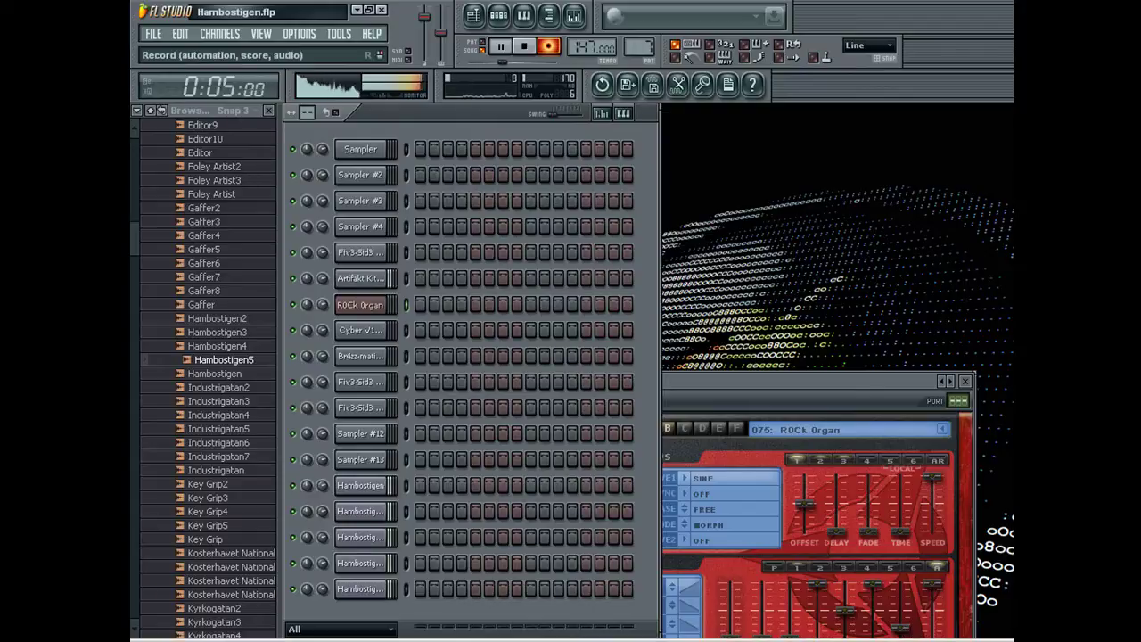
{"action": "left_click", "coordinate": [549, 47]}
Clean up the recorded R0Ck 0rgan notes in the piano roll with snapping off, and set the snap back to Line
{"action": "left_click", "coordinate": [532, 304]}
{"action": "right_click", "coordinate": [640, 291]}
{"action": "left_click", "coordinate": [869, 44]}
{"action": "left_click", "coordinate": [865, 118]}
{"action": "left_click", "coordinate": [869, 45]}
{"action": "left_click", "coordinate": [868, 101]}
{"action": "key", "text": "ctrl+a"}
{"action": "left_click_drag", "start_coordinate": [506, 290], "coordinate": [514, 290]}
{"action": "left_click", "coordinate": [522, 229], "text": "ctrl"}
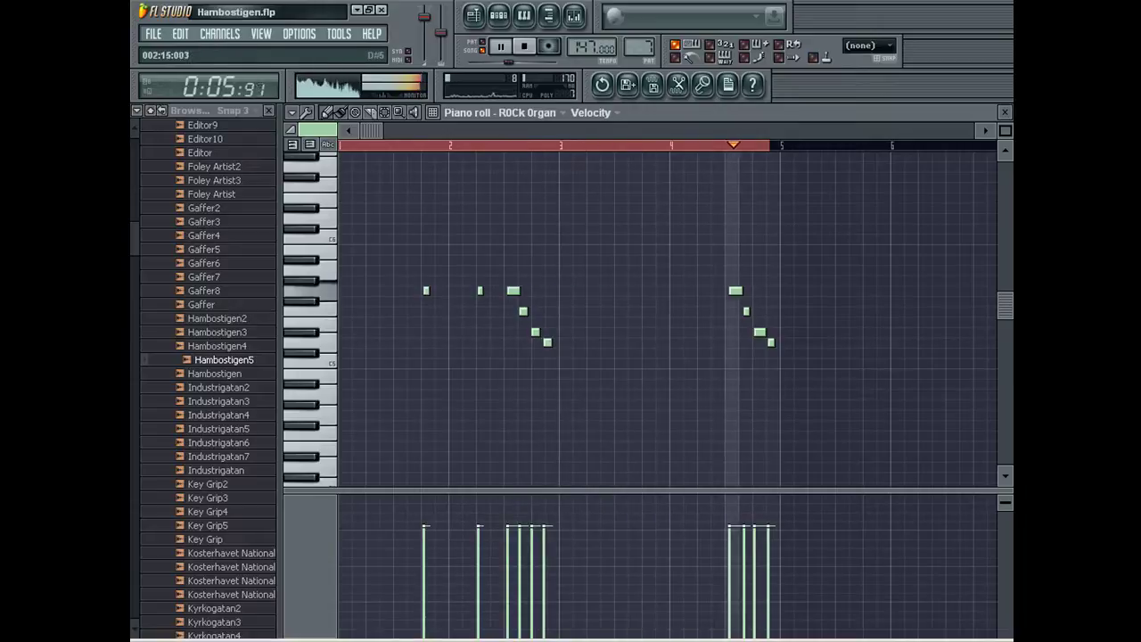
{"action": "left_click", "coordinate": [861, 44]}
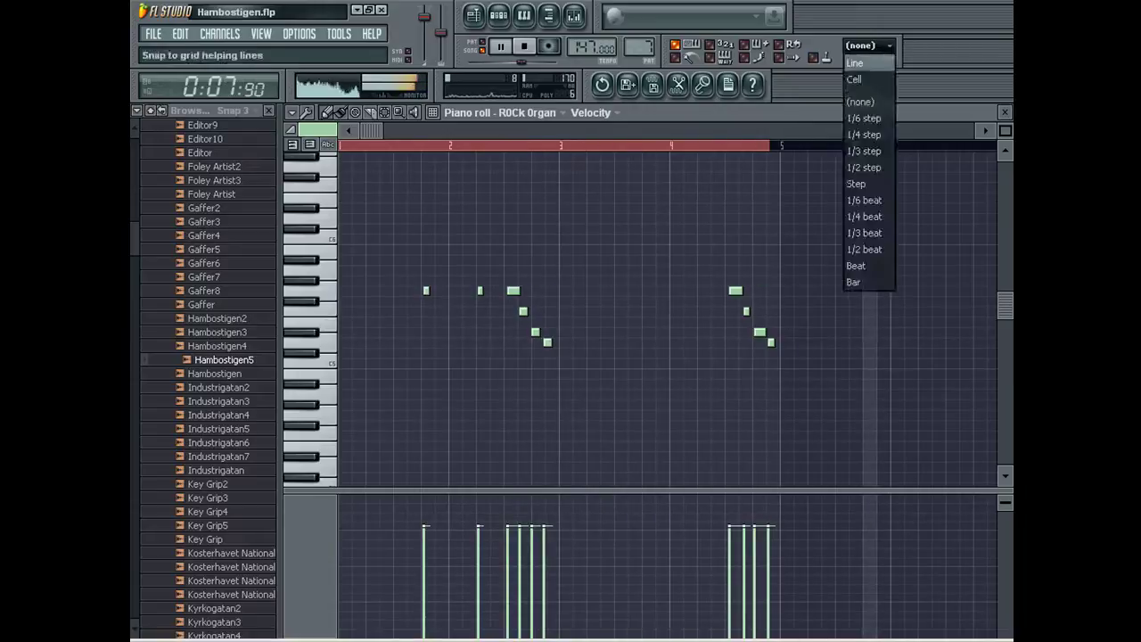
{"action": "left_click", "coordinate": [856, 64]}
Fine-tune the timing and lengths of the four descending notes in bar 4 with snap set to (none)
{"action": "key", "text": "F7"}
{"action": "key", "text": "F7"}
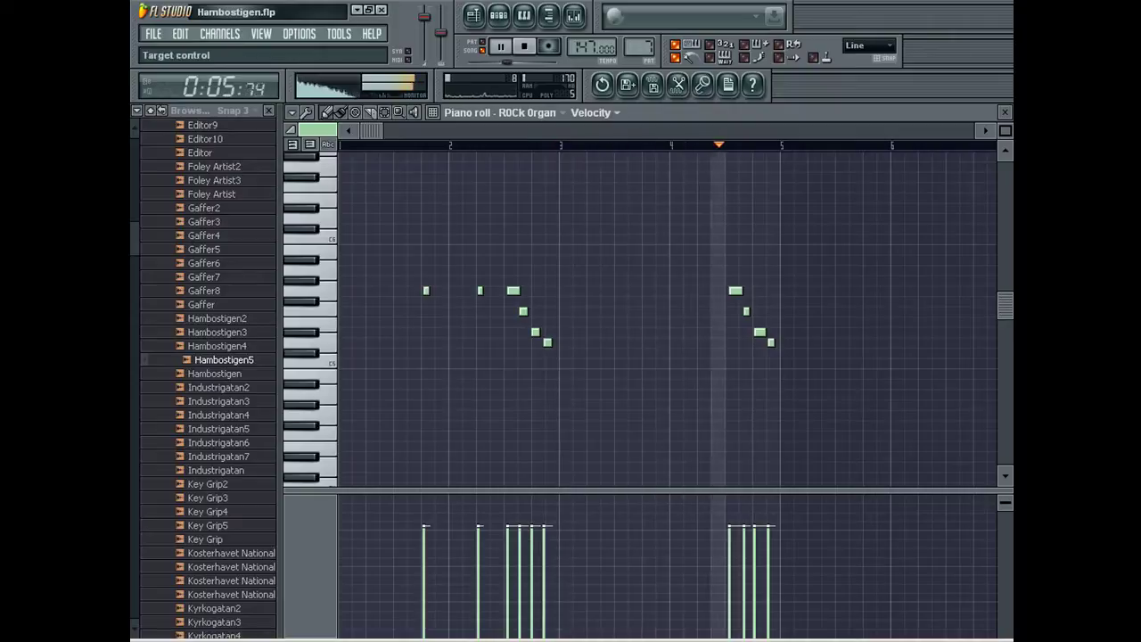
{"action": "scroll", "coordinate": [667, 319], "scroll_direction": "up", "scroll_amount": 3}
{"action": "left_click_drag", "start_coordinate": [372, 131], "coordinate": [415, 131]}
{"action": "left_click", "coordinate": [868, 45]}
{"action": "left_click", "coordinate": [869, 102]}
{"action": "left_click_drag", "start_coordinate": [745, 290], "coordinate": [849, 343]}
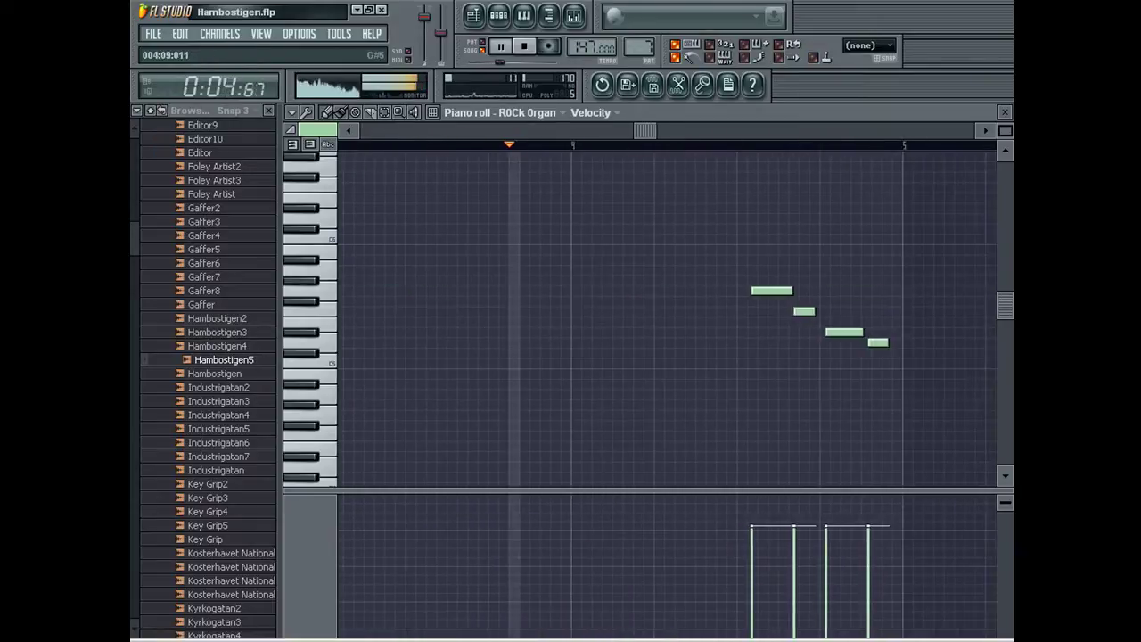
{"action": "left_click_drag", "start_coordinate": [782, 291], "coordinate": [794, 311]}
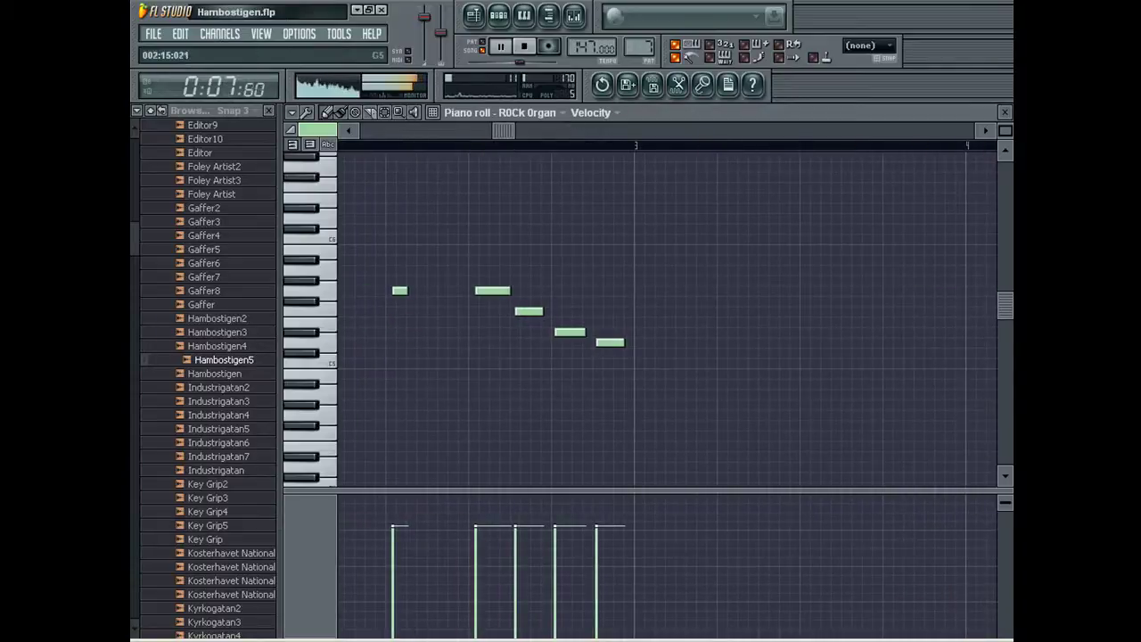
Adjust the descending phrase in bar 2, restore Line snap and delete the stray notes ahead of it
{"action": "right_click", "coordinate": [394, 290]}
{"action": "left_click_drag", "start_coordinate": [554, 290], "coordinate": [551, 291]}
{"action": "left_click", "coordinate": [868, 46]}
{"action": "left_click", "coordinate": [860, 62]}
{"action": "left_click_drag", "start_coordinate": [1005, 131], "coordinate": [1005, 156]}
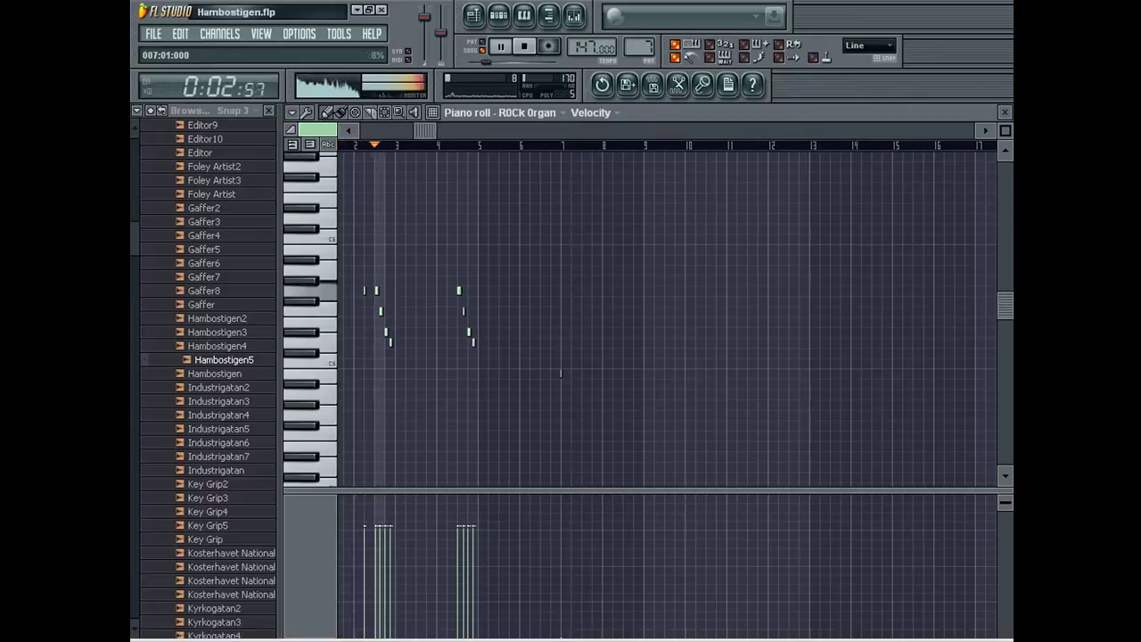
{"action": "right_click", "coordinate": [365, 290]}
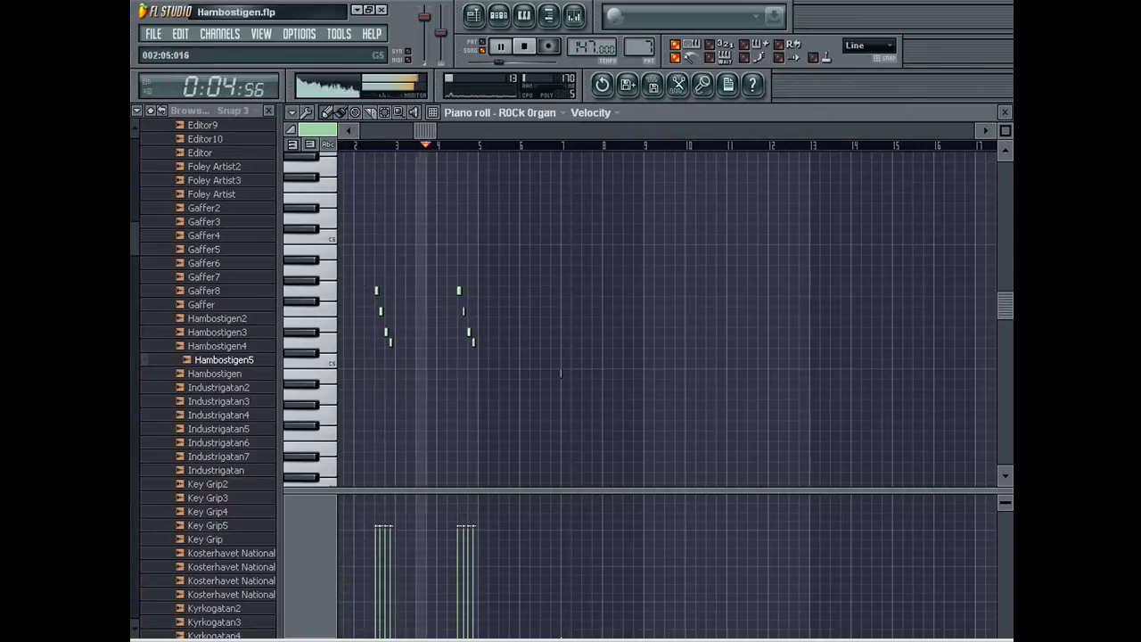
{"action": "left_click", "coordinate": [1005, 112]}
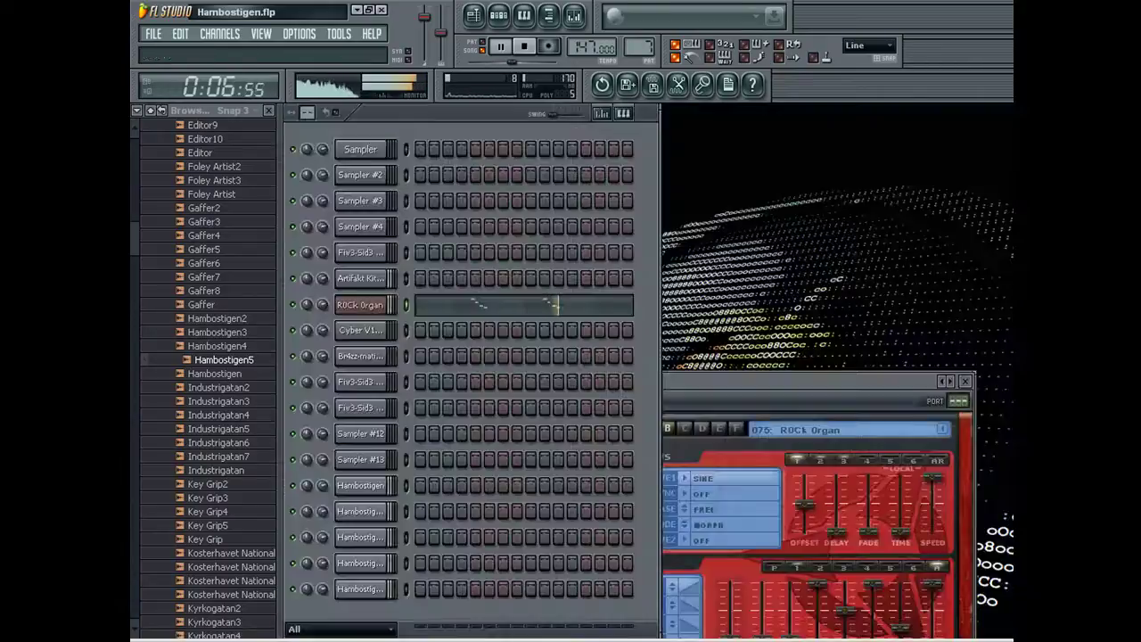
Copy the R0Ck 0rgan channel's name and melody to the Sampler #12 channel
{"action": "right_click", "coordinate": [385, 298]}
{"action": "left_click", "coordinate": [420, 327]}
{"action": "key", "text": "Return"}
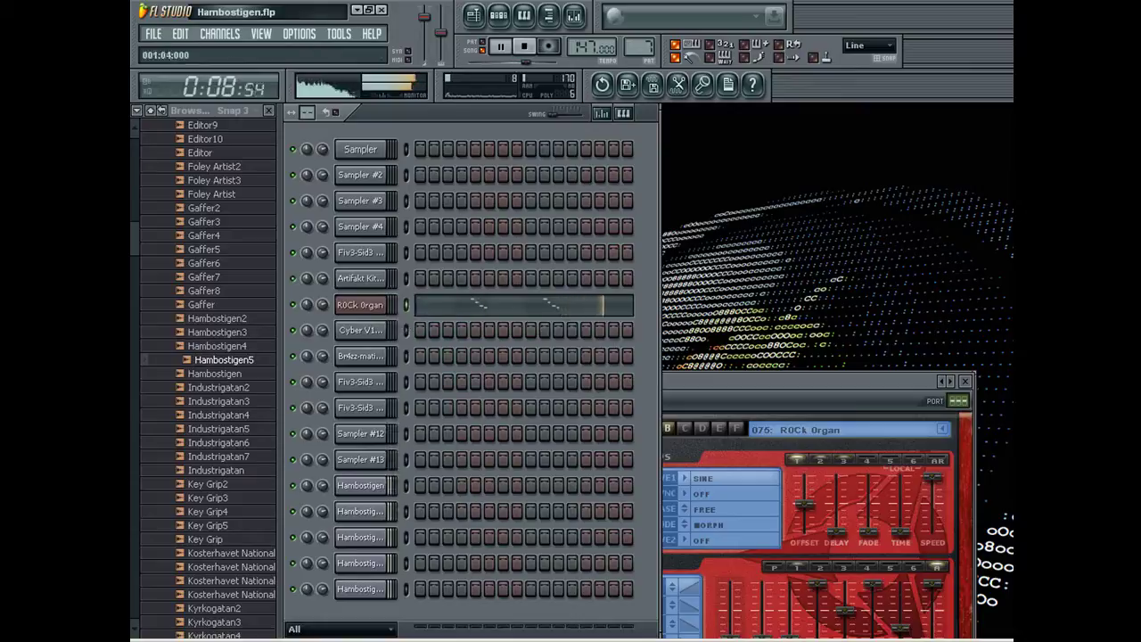
{"action": "right_click", "coordinate": [387, 433]}
{"action": "left_click", "coordinate": [421, 436]}
{"action": "key", "text": "ctrl+v"}
{"action": "key", "text": "Return"}
{"action": "left_click", "coordinate": [389, 304]}
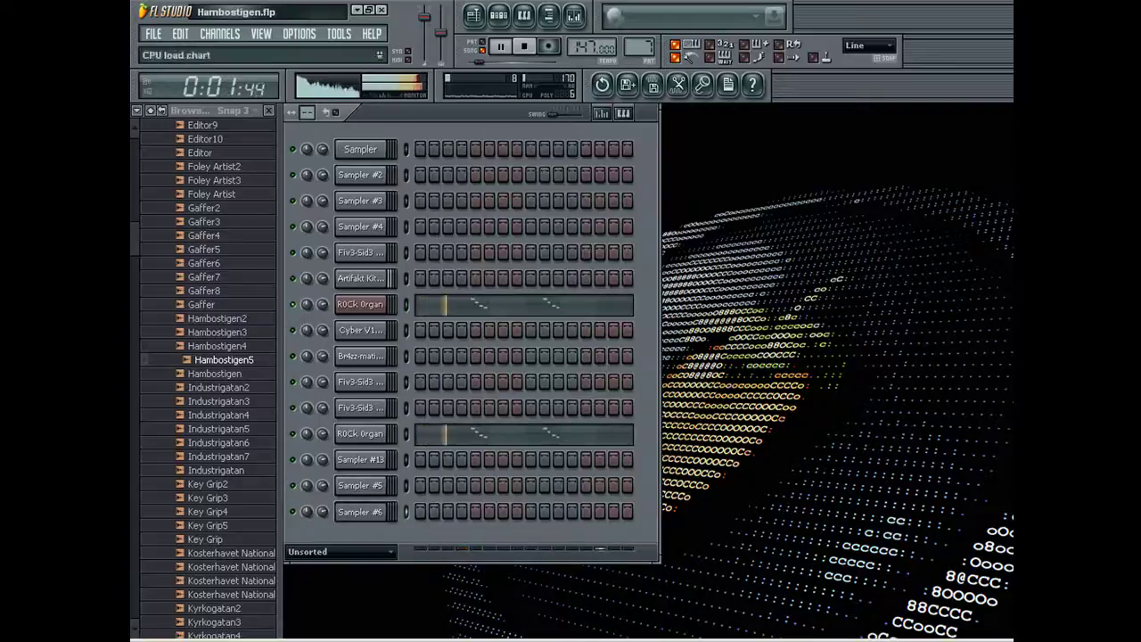
Stop playback, solo the R0Ck 0rgan channel and export its melody as an audio file named Hambostigen6
{"action": "key", "text": "space"}
{"action": "left_click", "coordinate": [573, 15]}
{"action": "left_click", "coordinate": [573, 15]}
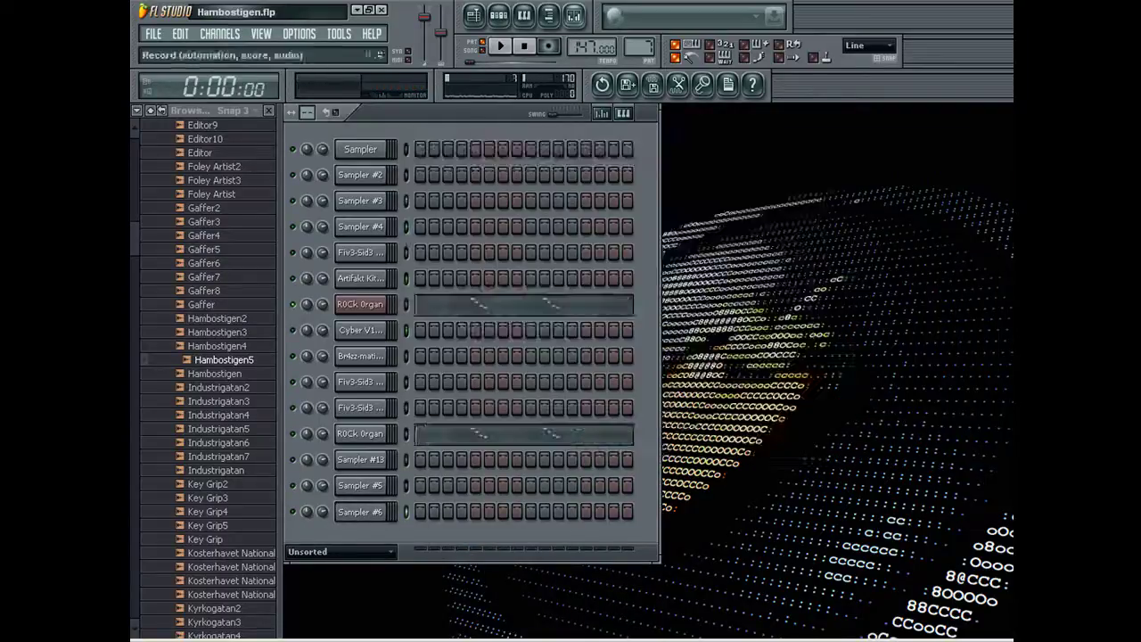
{"action": "key", "text": "ctrl+r"}
{"action": "key", "text": "End"}
{"action": "type", "text": "6"}
{"action": "key", "text": "Return"}
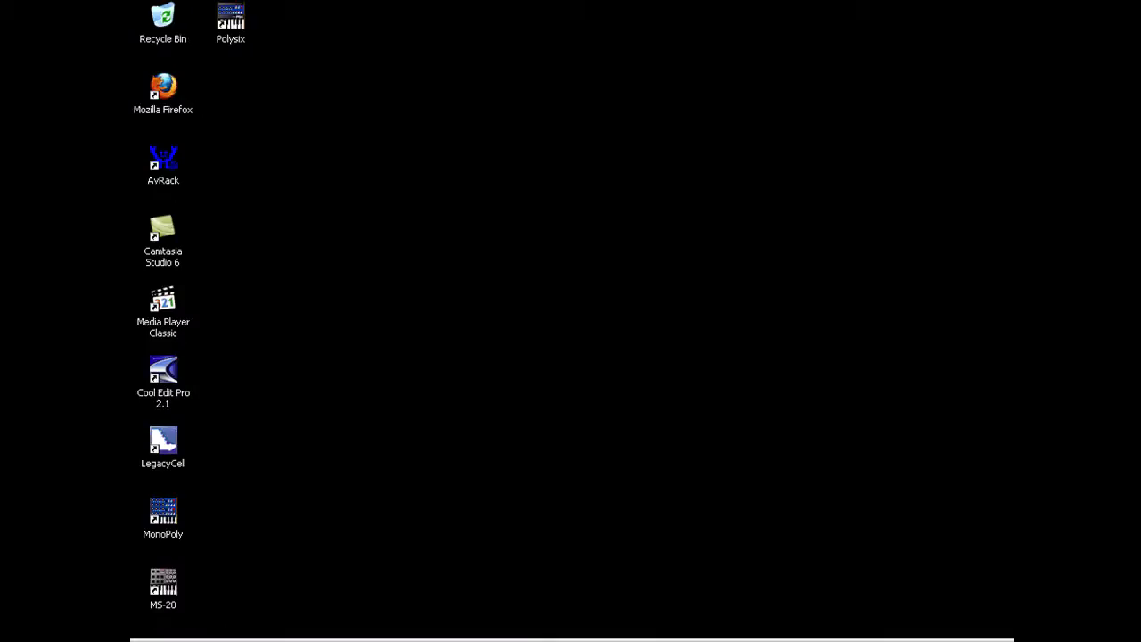